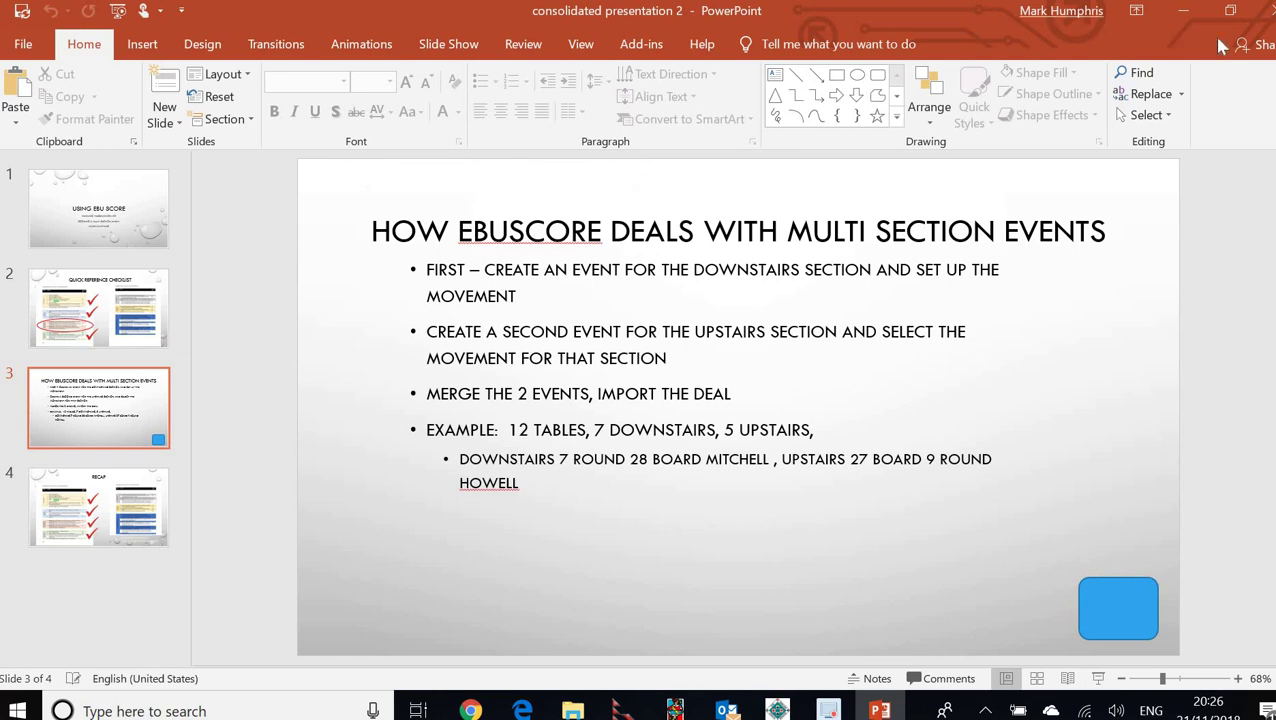
# Minimise the presentation, launch EBUScore Pairs and show the Pairs Events history list.
pyautogui.click(1178, 12)
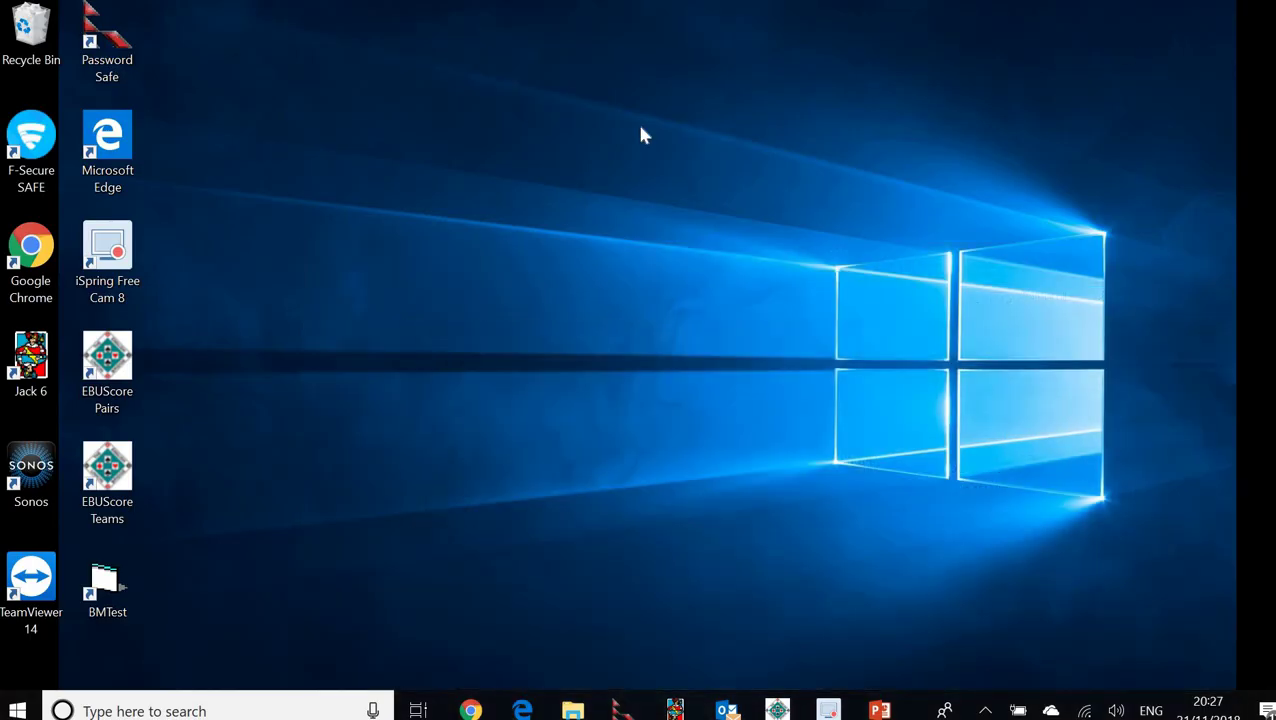
pyautogui.doubleClick(107, 370)
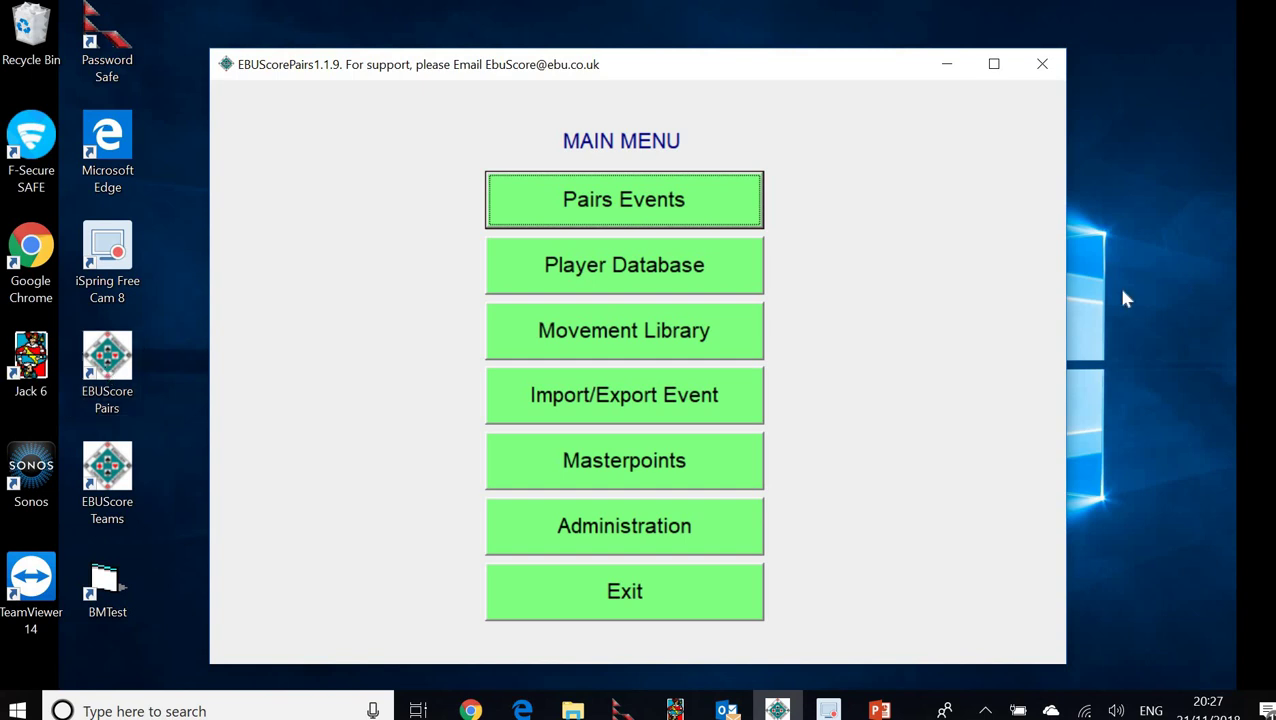
pyautogui.click(634, 203)
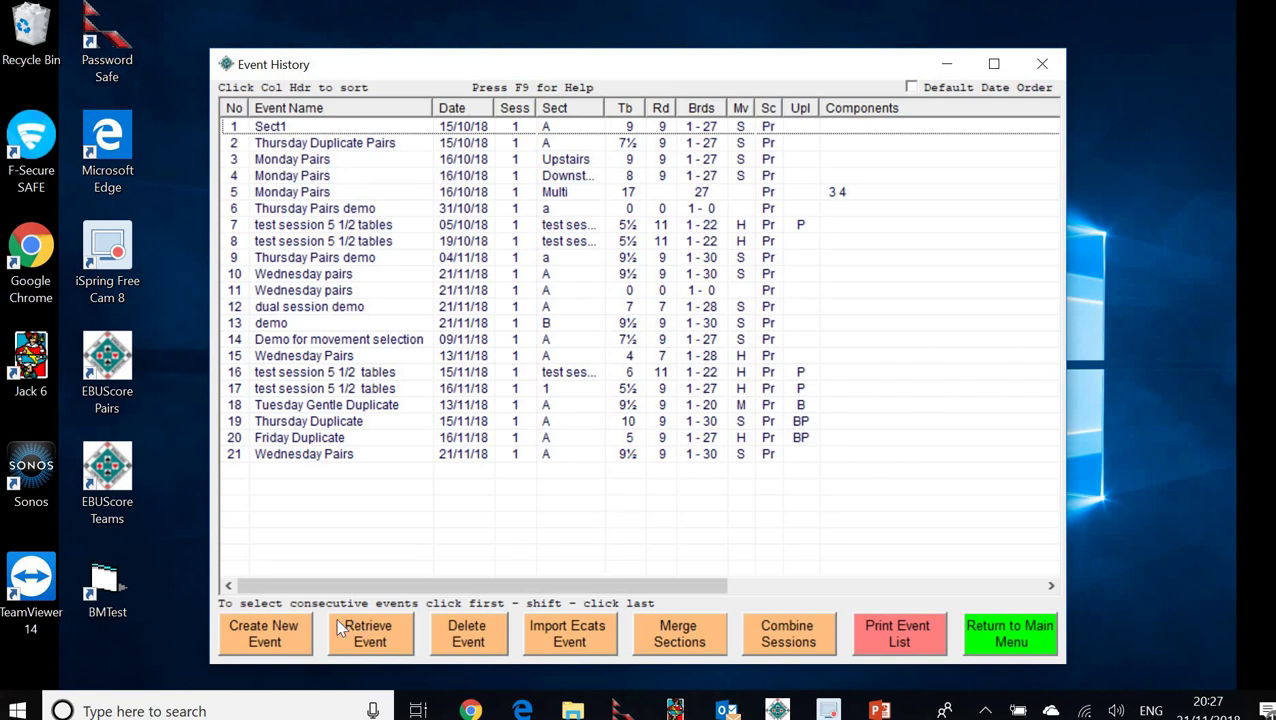
# Create new event 22 named 'Monday Pairs demo' for section A and enter the director's name.
pyautogui.click(264, 634)
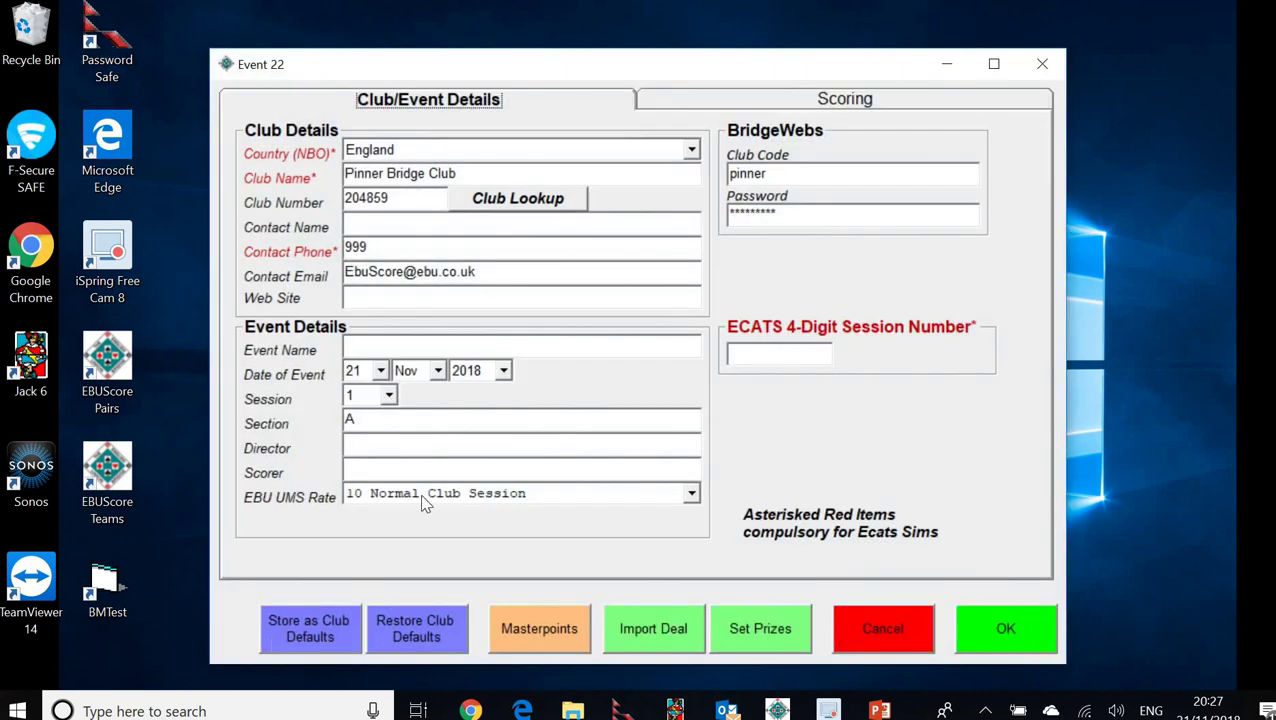
pyautogui.click(415, 349)
pyautogui.write('Mo')
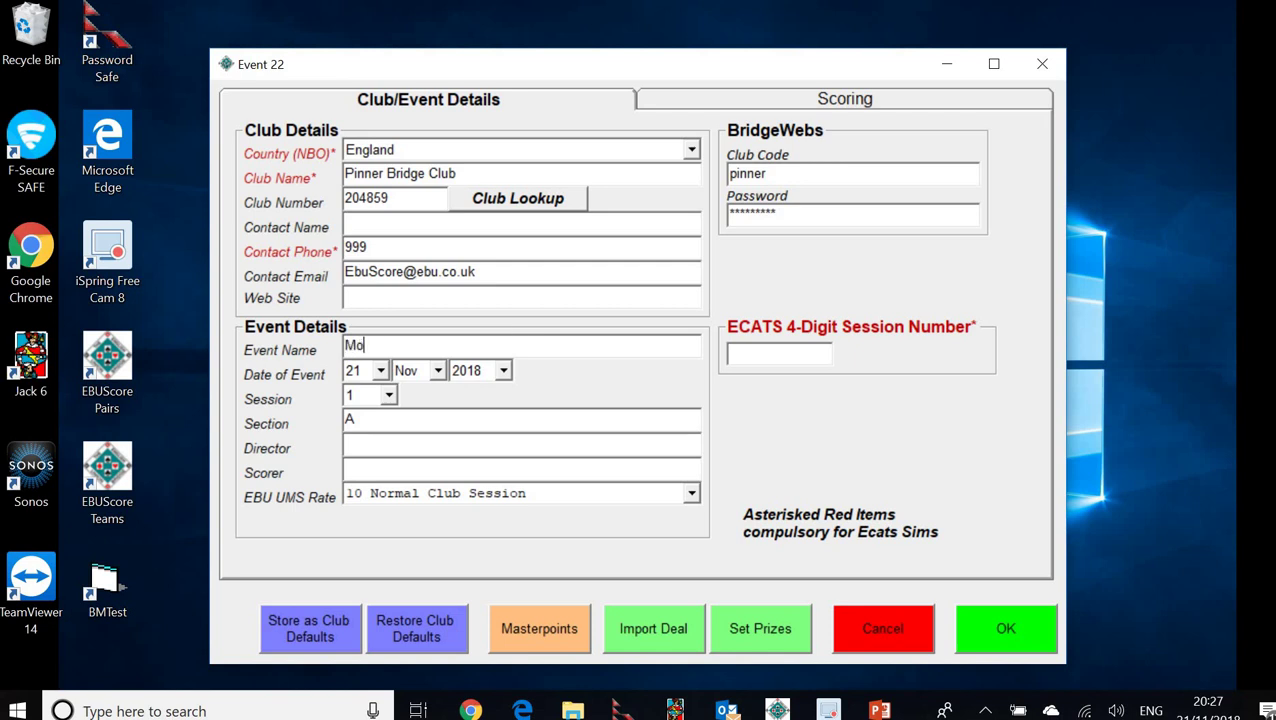
pyautogui.write('nday Pairs demo')
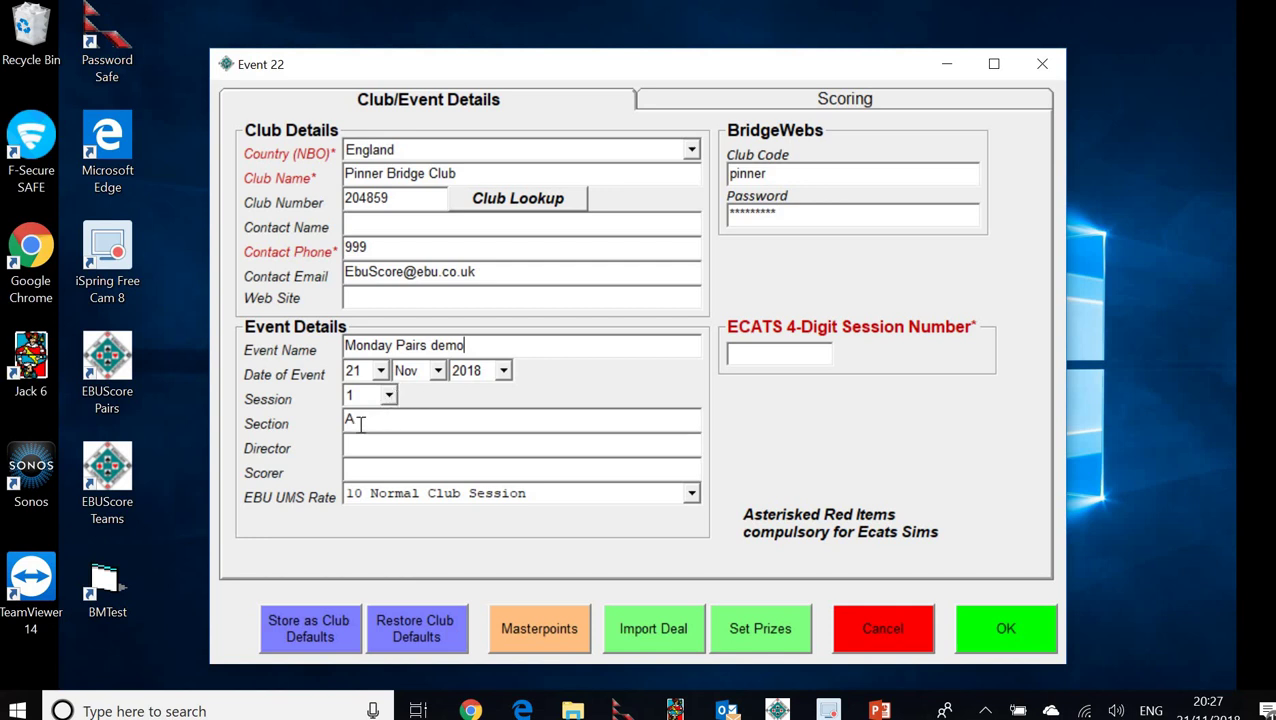
pyautogui.click(359, 423)
pyautogui.click(375, 450)
pyautogui.write('Lewia')
pyautogui.press('BackSpace')
pyautogui.write('sMark')
# Save the event details and set section A to a 7-table Standard Mitchell, one winner, arrow switch last round.
pyautogui.click(1004, 630)
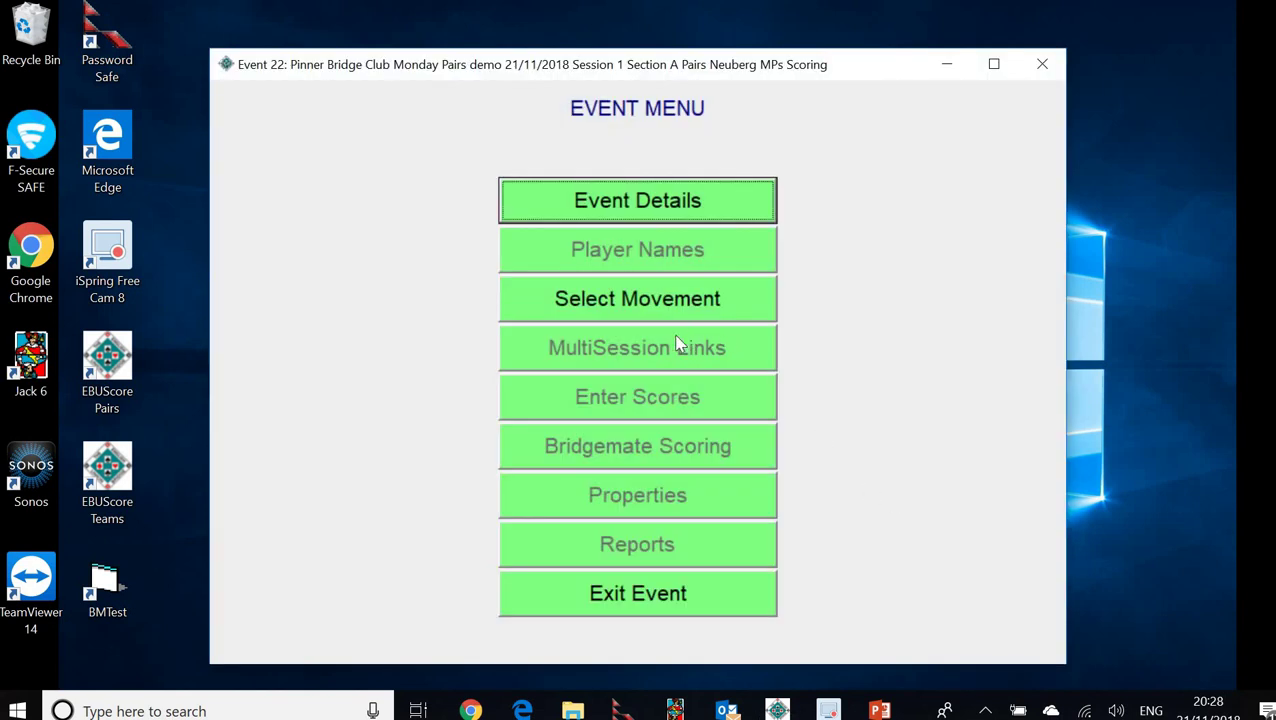
pyautogui.click(628, 305)
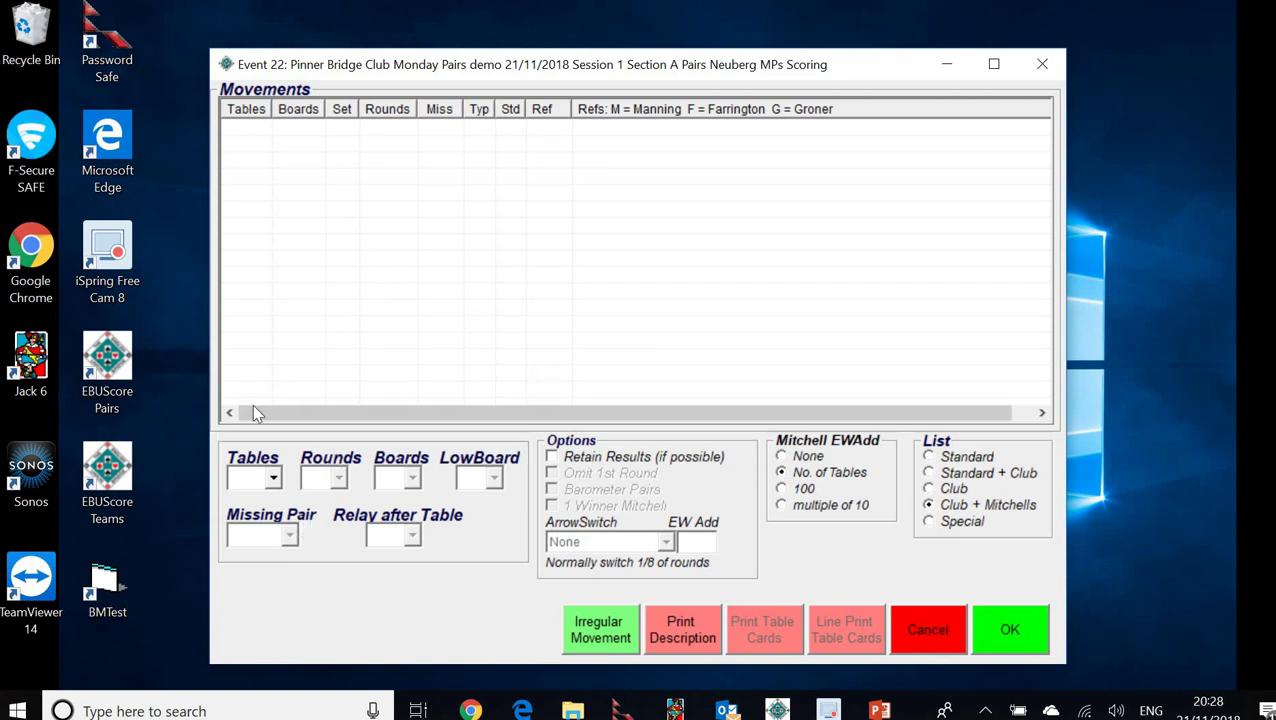
pyautogui.click(273, 481)
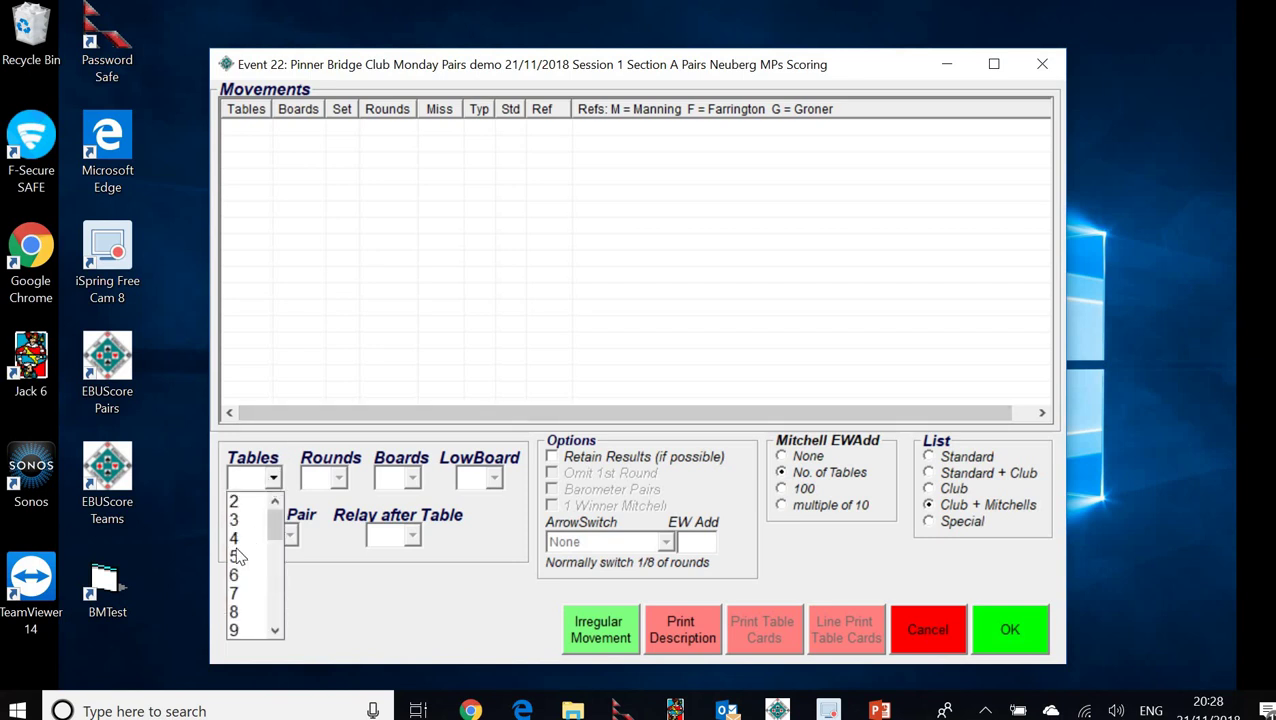
pyautogui.click(242, 592)
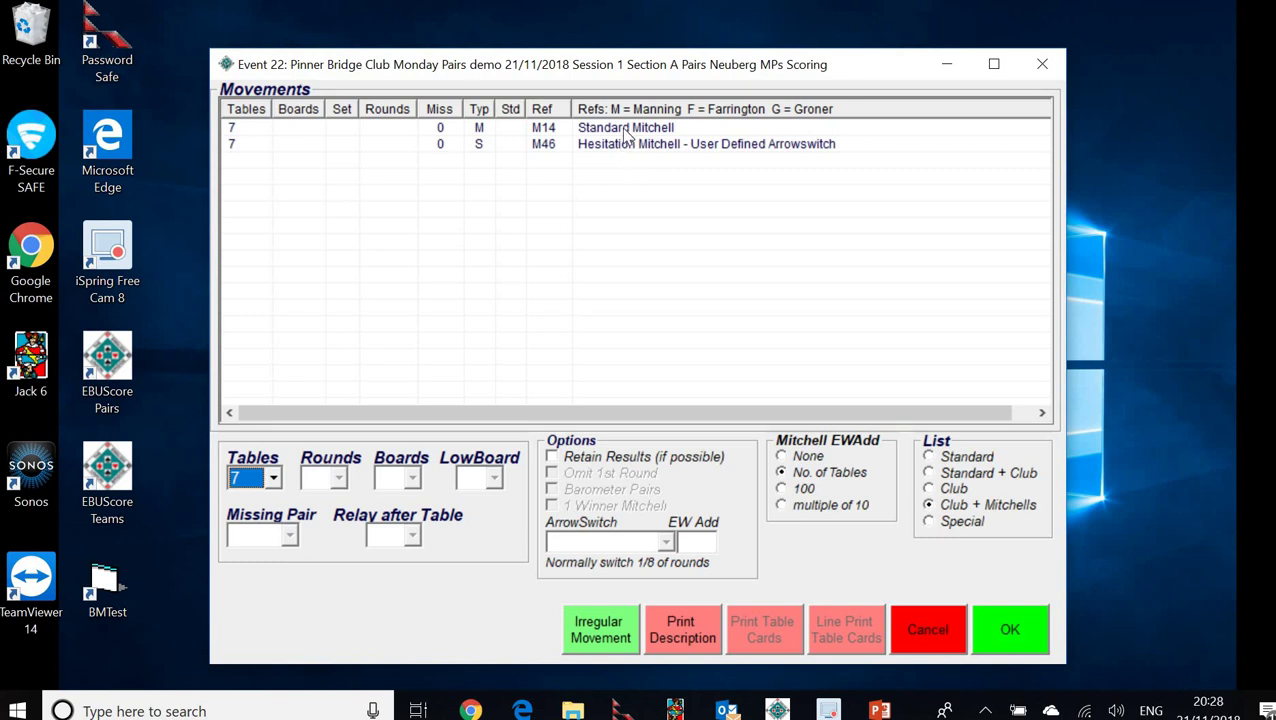
pyautogui.click(625, 134)
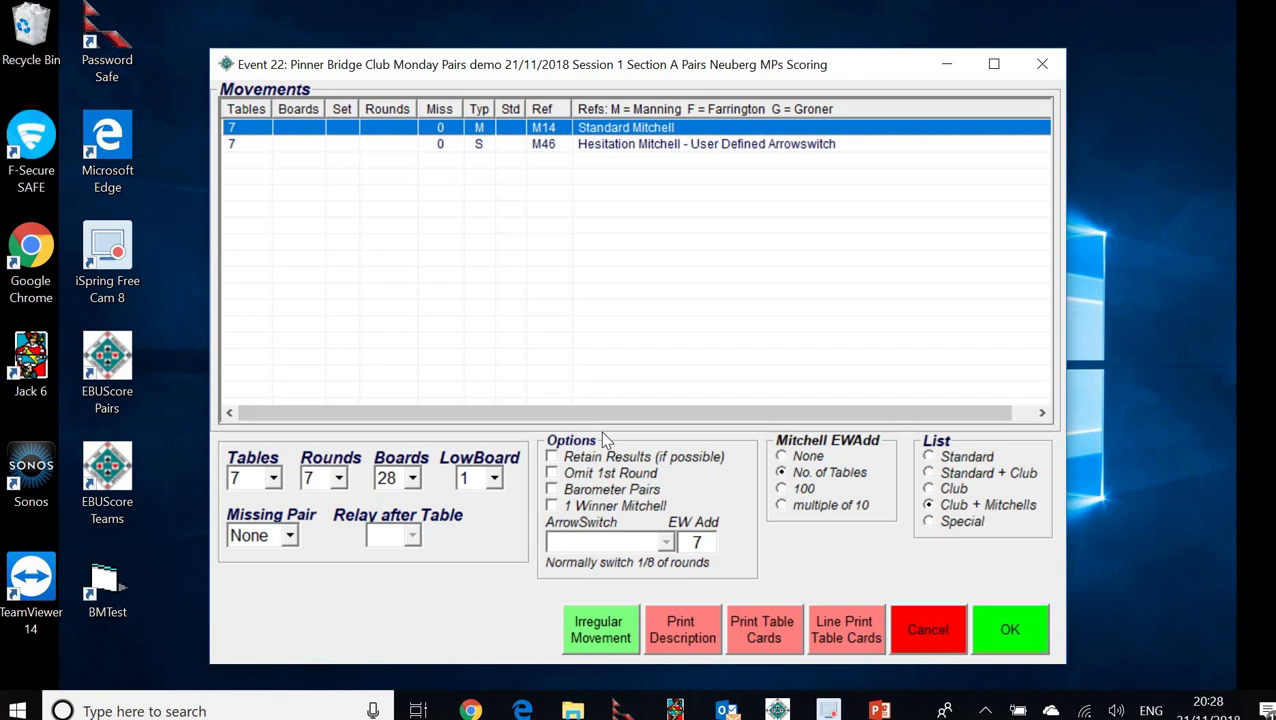
pyautogui.click(553, 507)
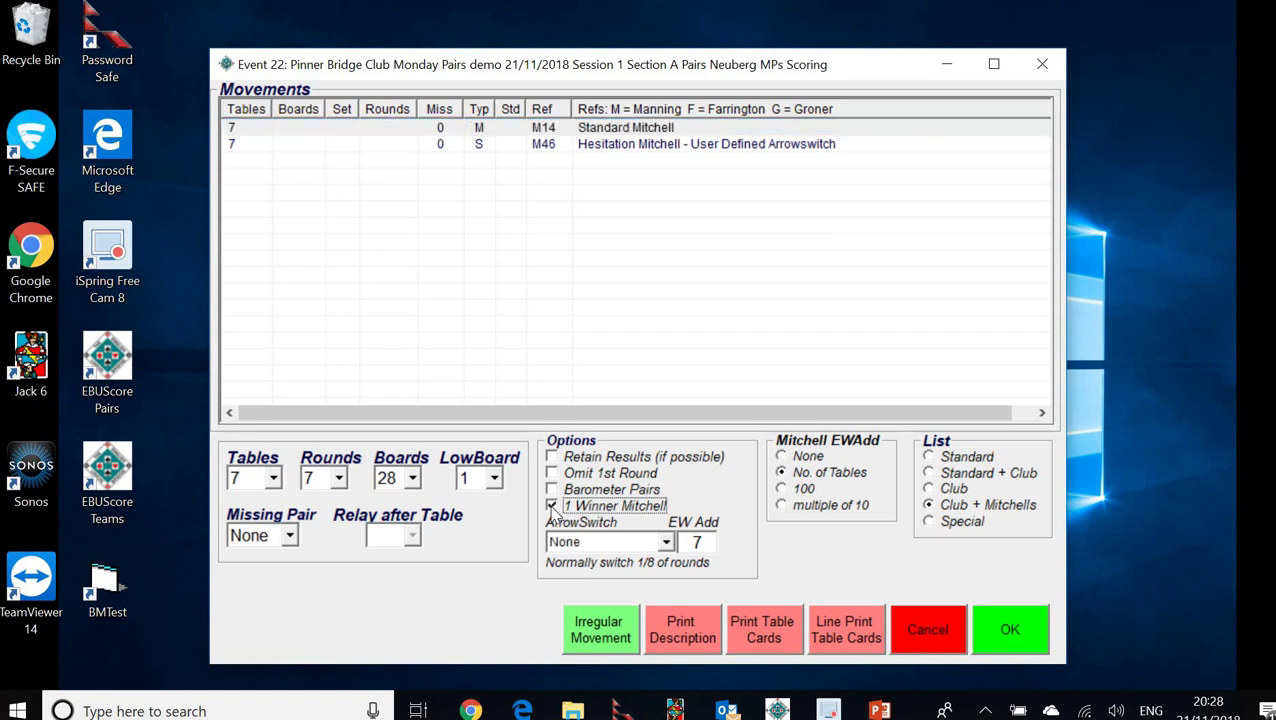
pyautogui.click(666, 543)
pyautogui.click(602, 582)
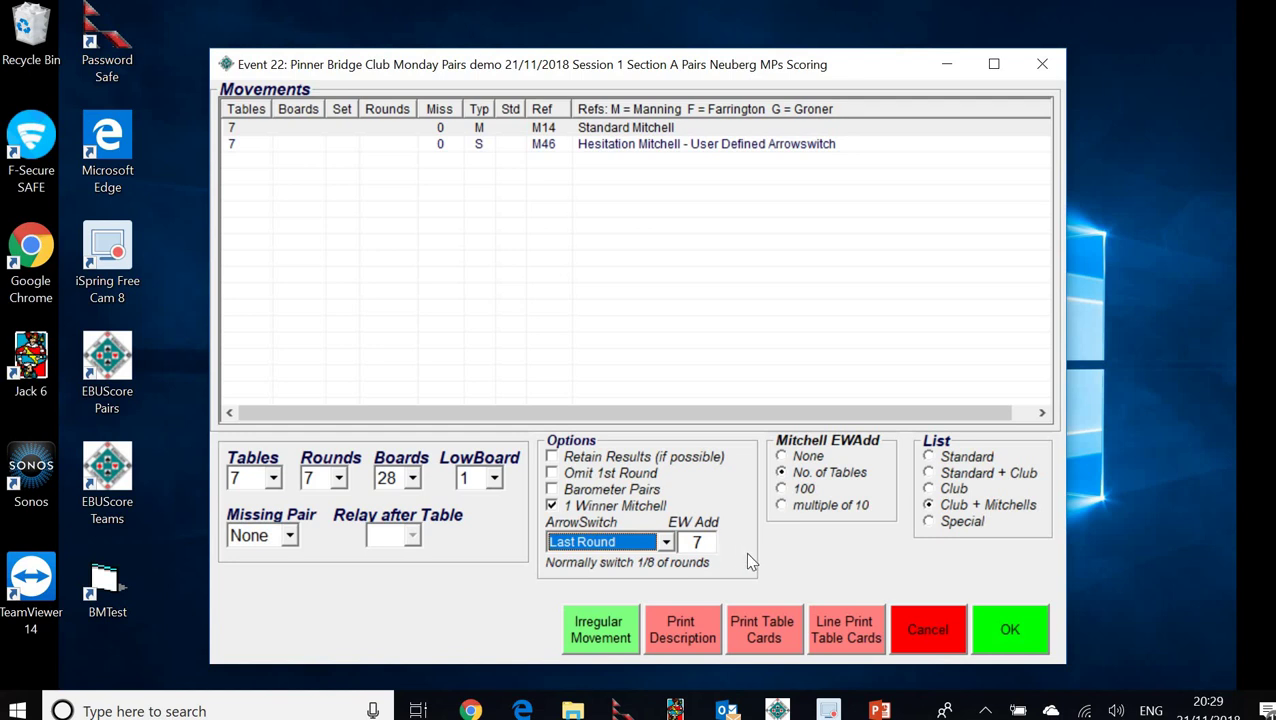
pyautogui.click(1010, 630)
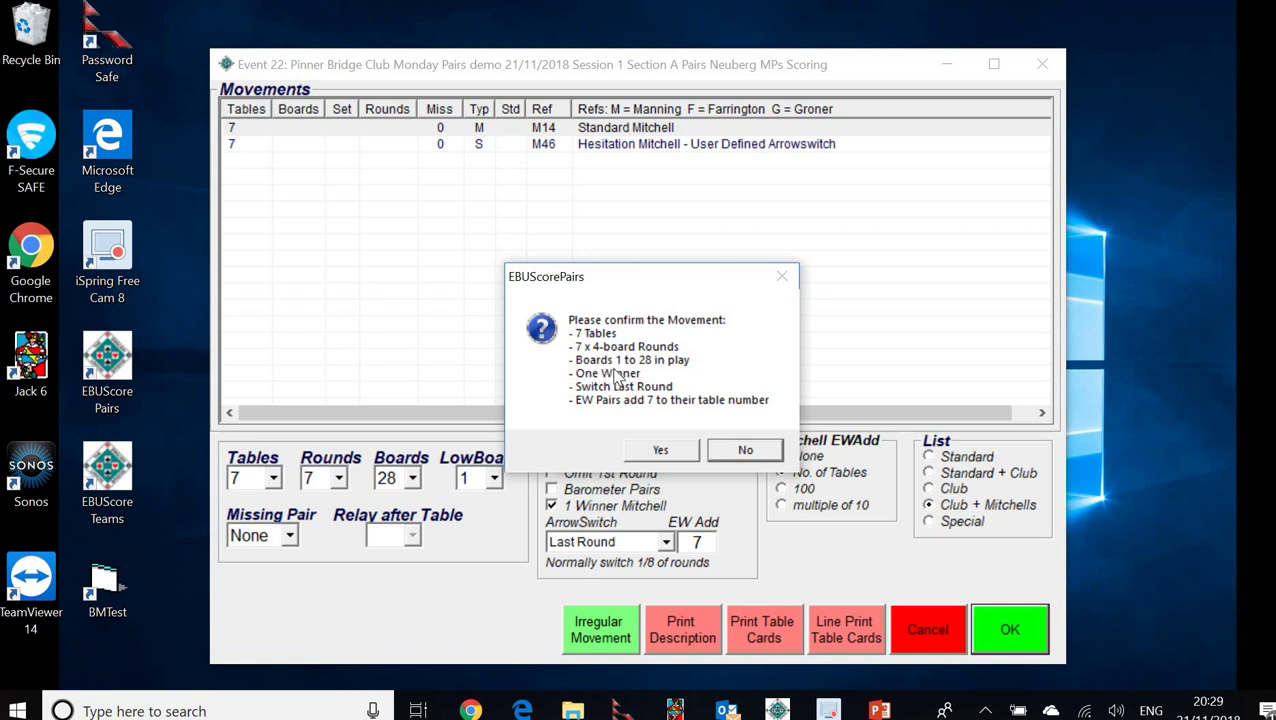
# Confirm the 7-table Mitchell and return to the Event History showing event 22.
pyautogui.click(662, 451)
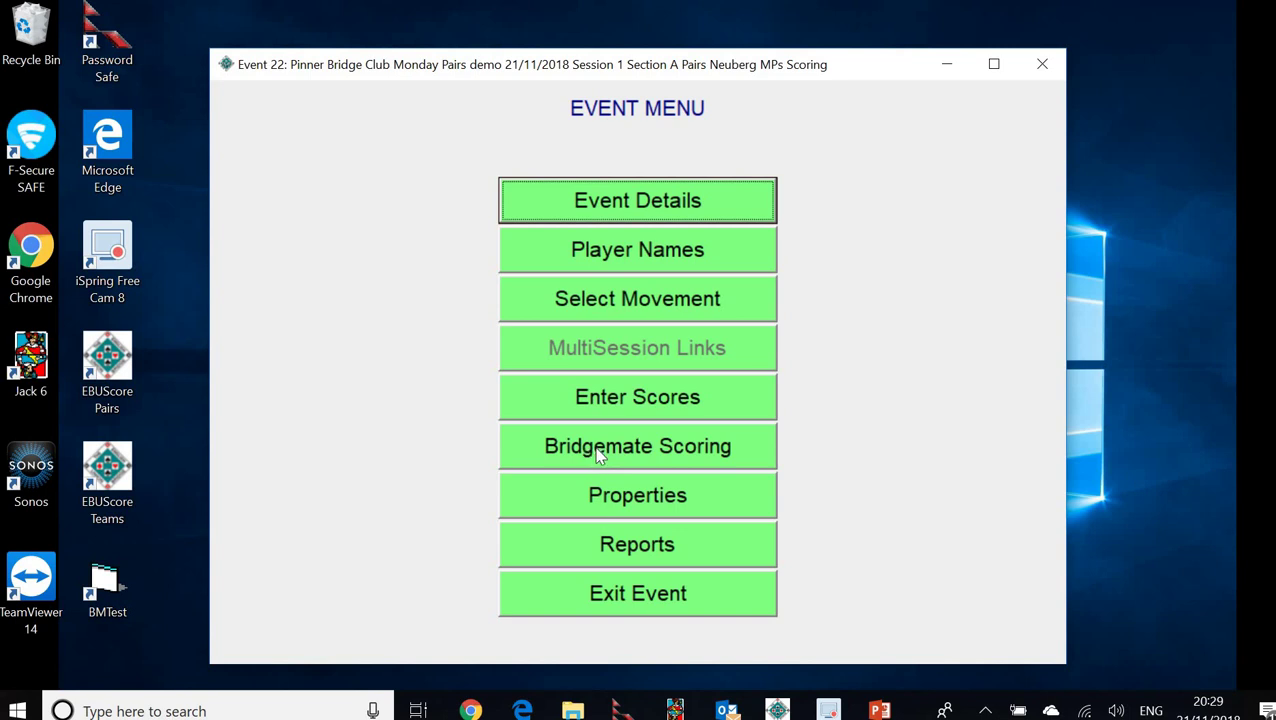
pyautogui.click(640, 600)
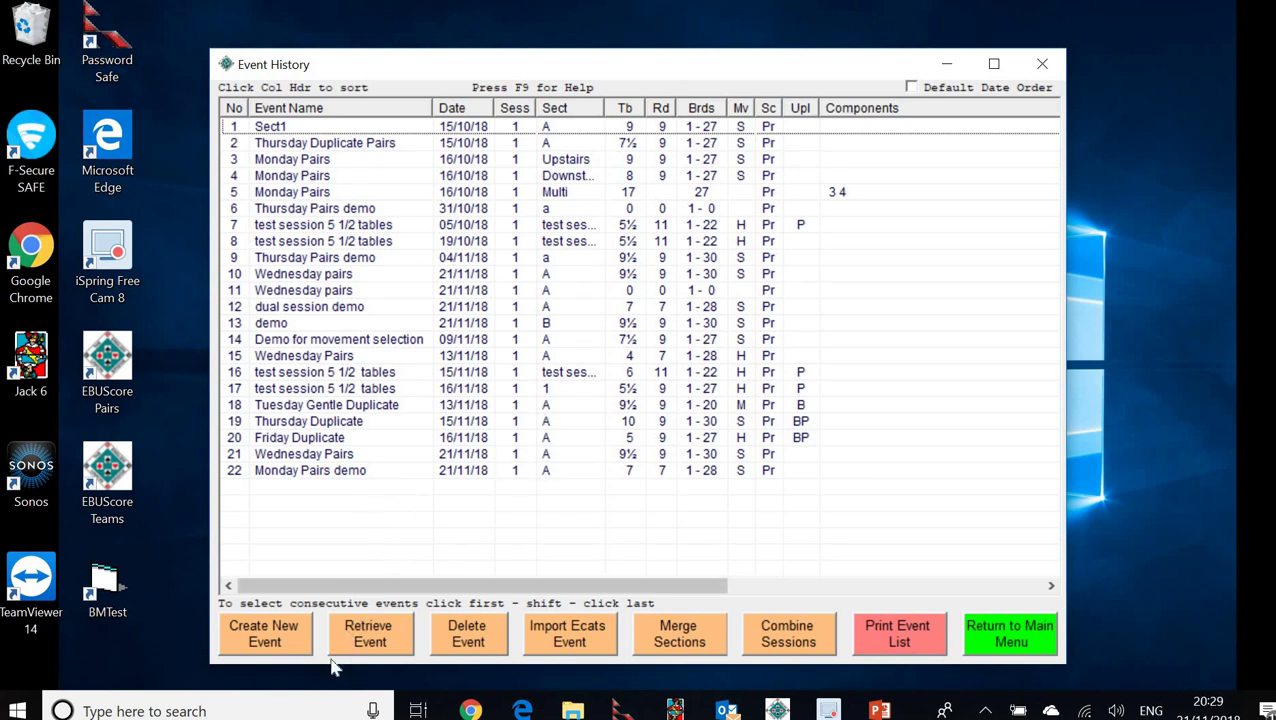
# Create event 23 'Monday Pairs demo' with the section changed from A to B, and save it.
pyautogui.click(283, 636)
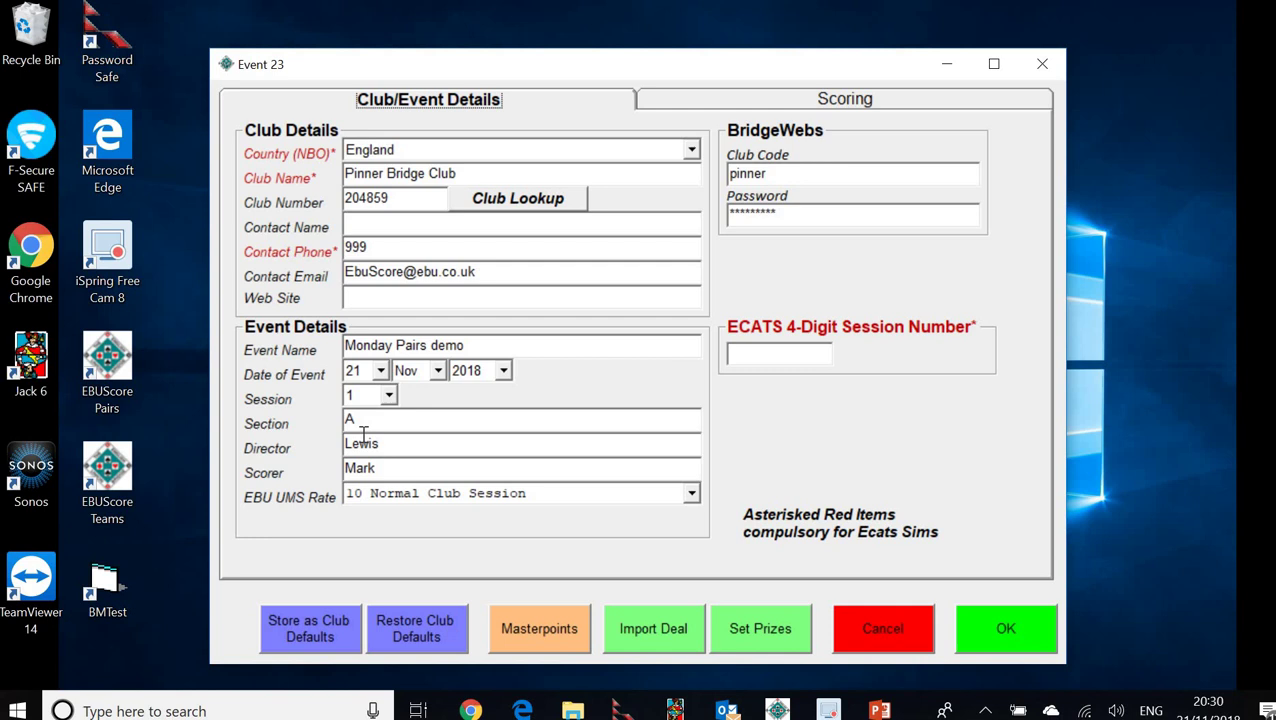
pyautogui.click(375, 420)
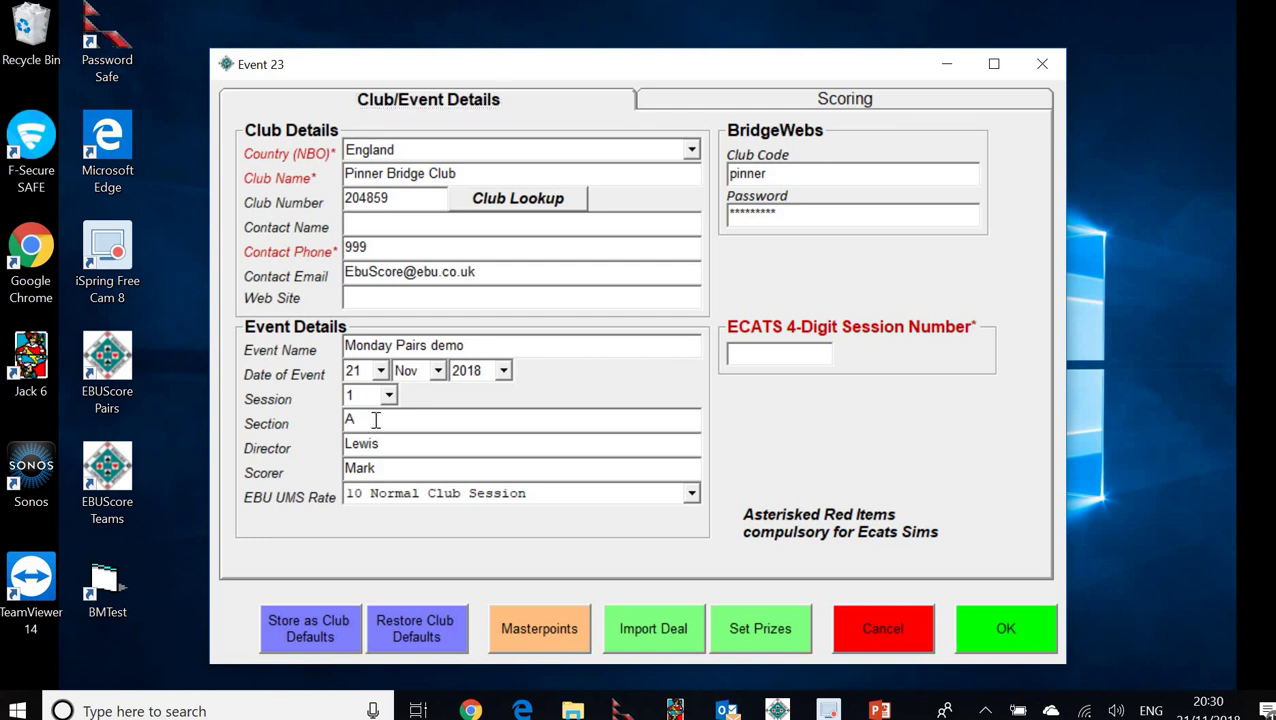
pyautogui.press('BackSpace')
pyautogui.write('B')
pyautogui.click(1006, 631)
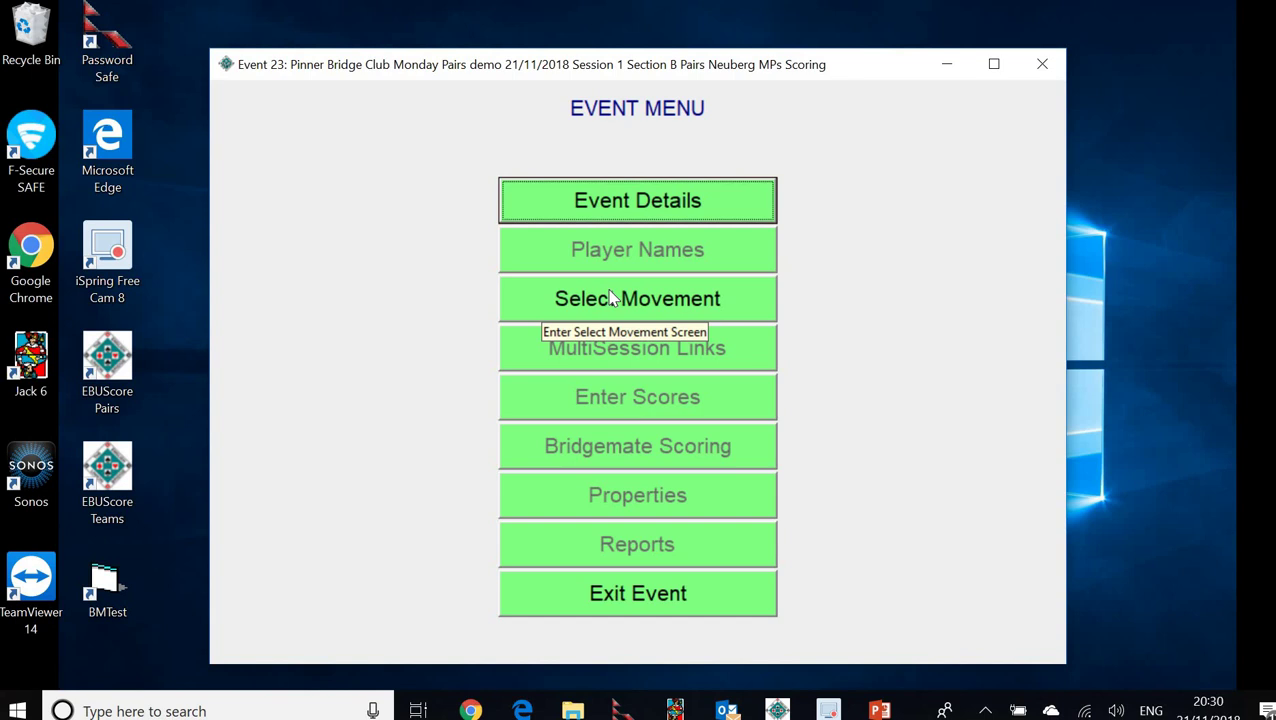
# Choose the 5-table Pinner Recommended Howell for section B and widen the Ref column.
pyautogui.click(612, 298)
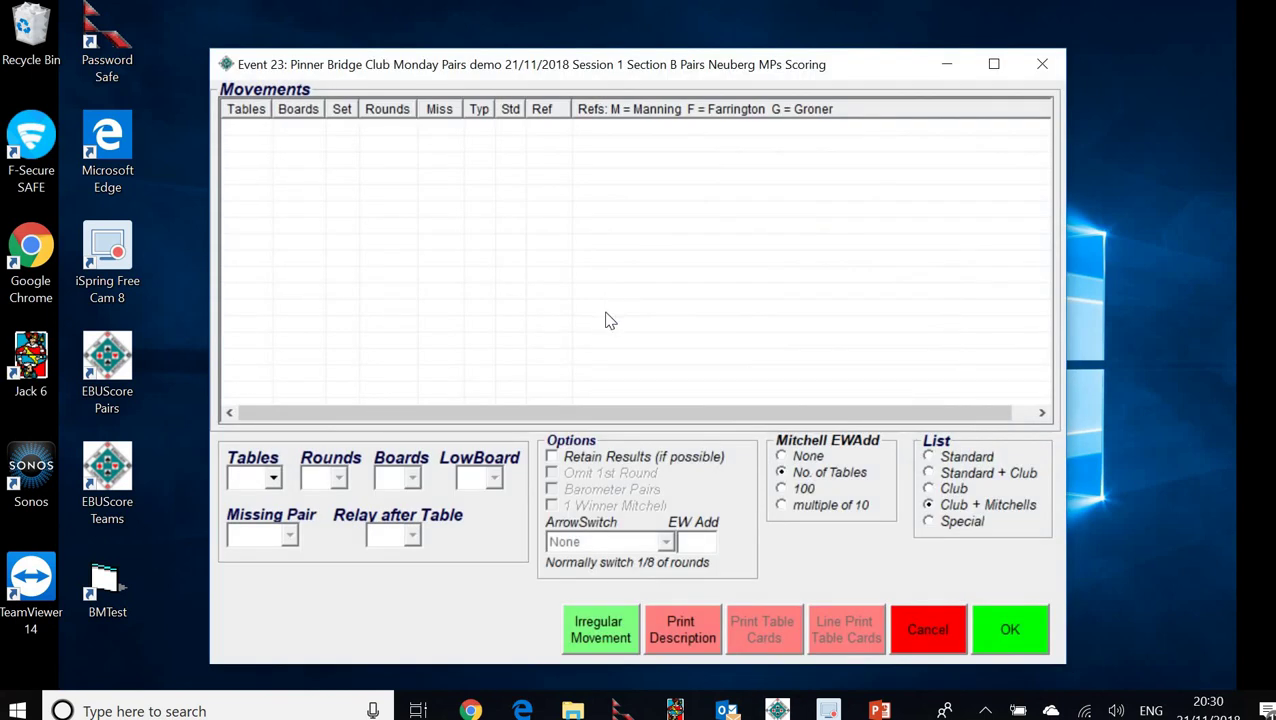
pyautogui.click(274, 482)
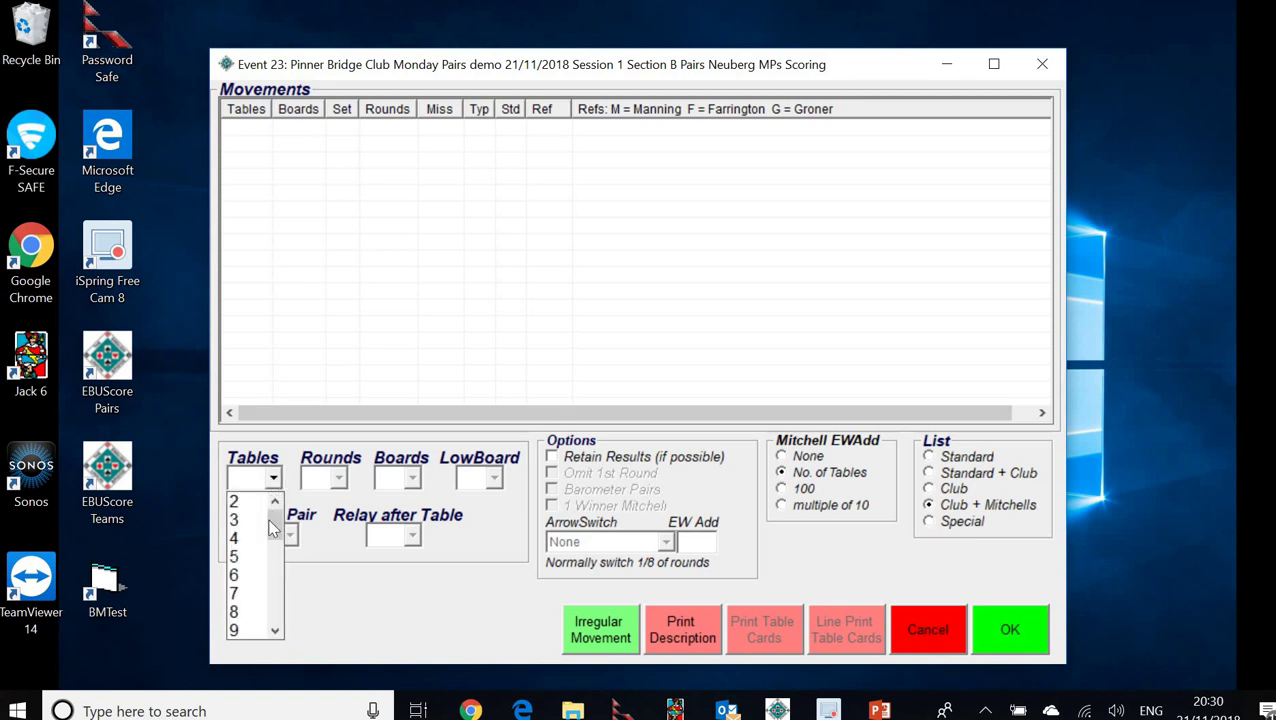
pyautogui.click(260, 545)
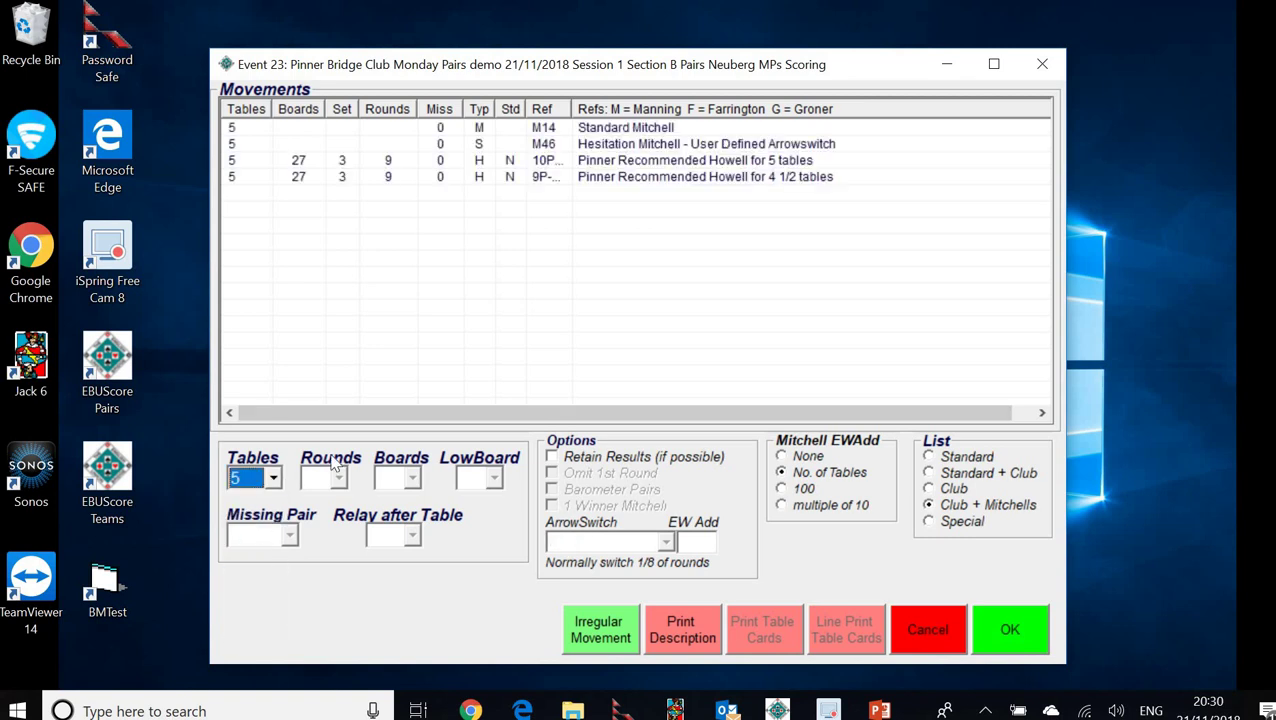
pyautogui.click(618, 162)
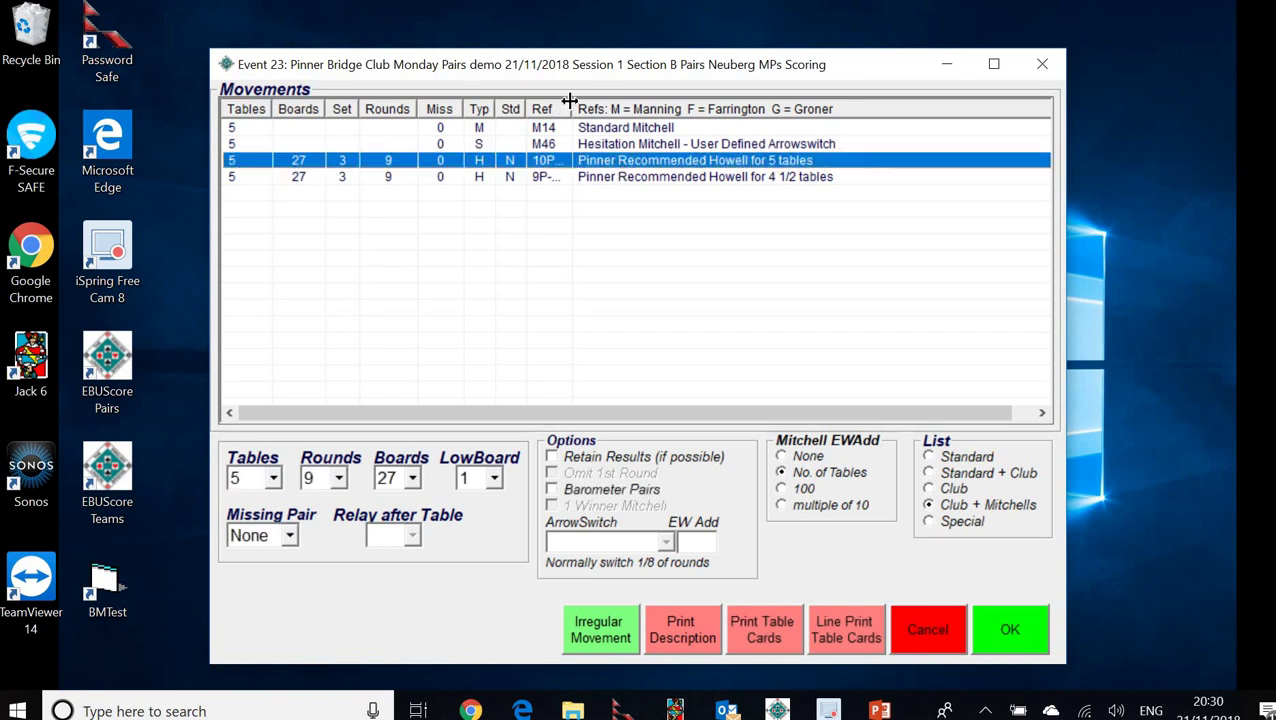
pyautogui.moveTo(569, 101); pyautogui.dragTo(611, 102)
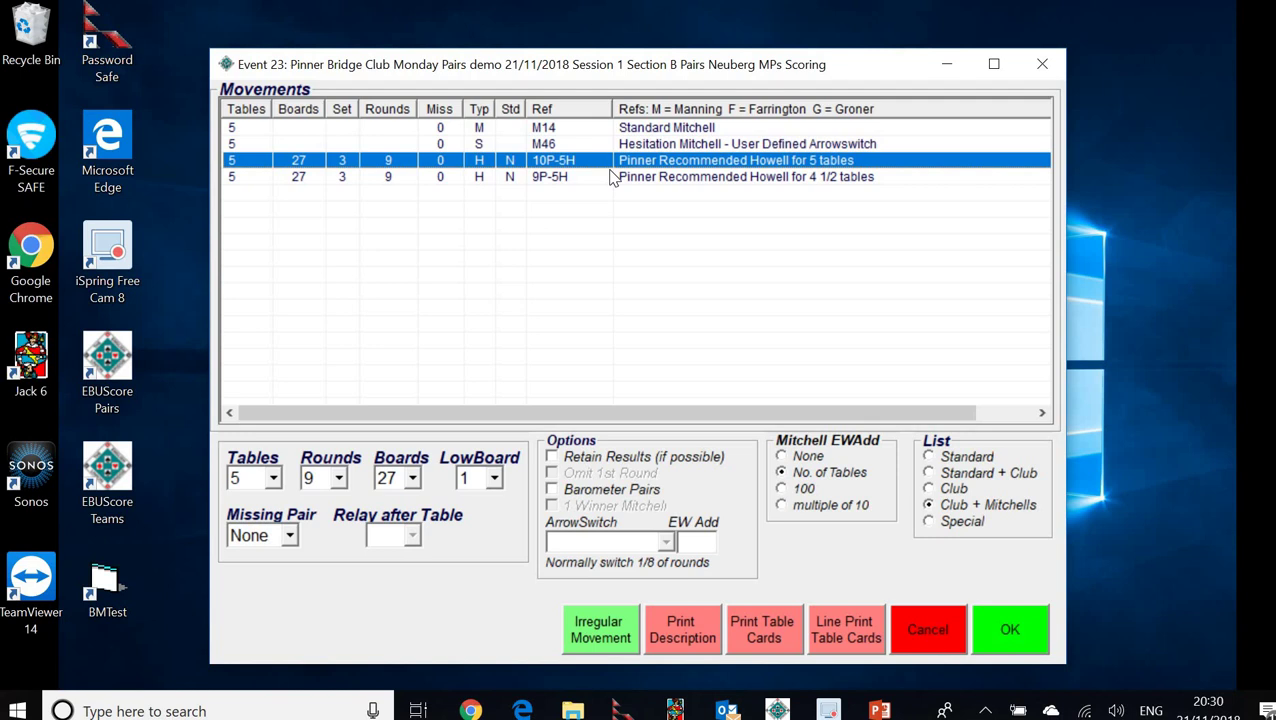
pyautogui.click(679, 630)
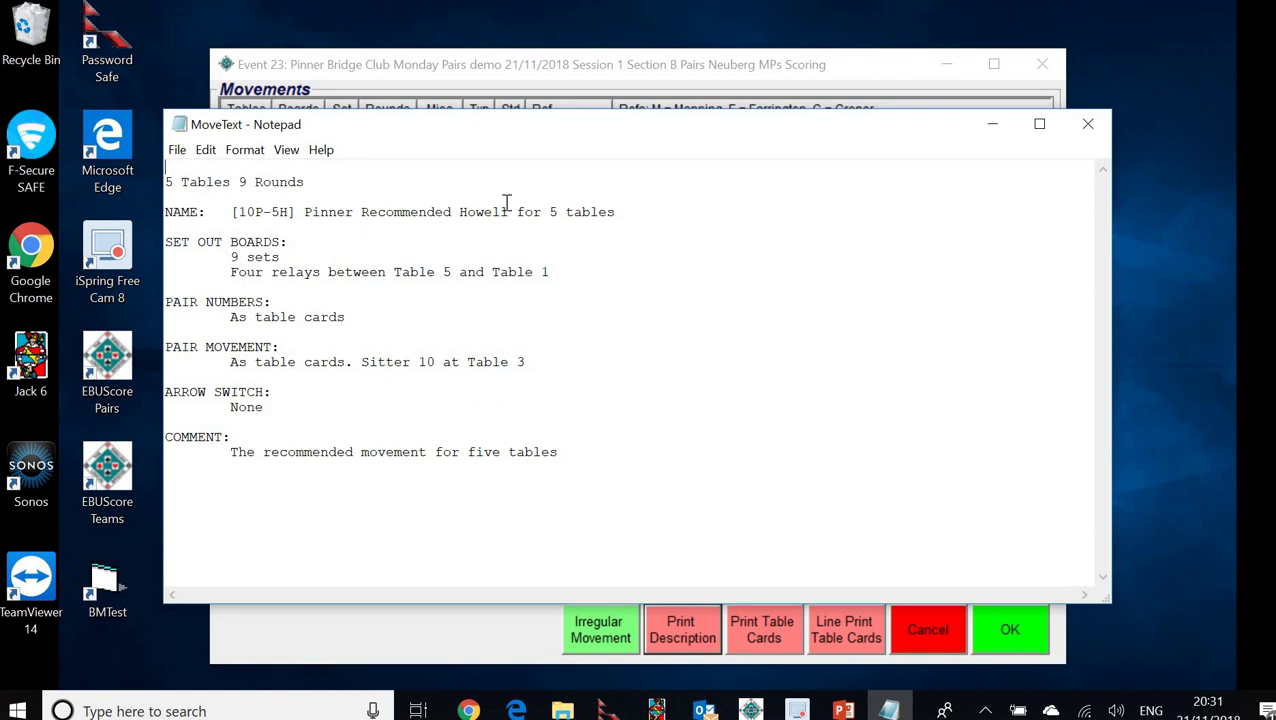
pyautogui.click(1088, 125)
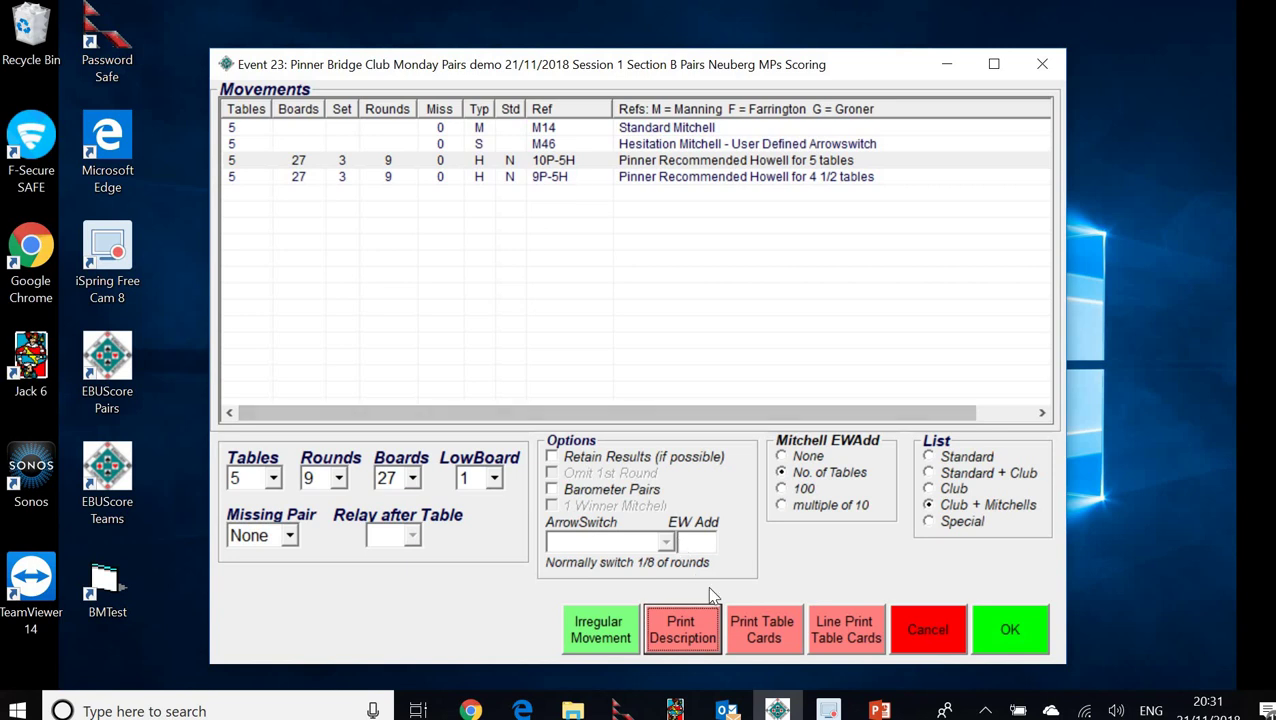
pyautogui.click(760, 638)
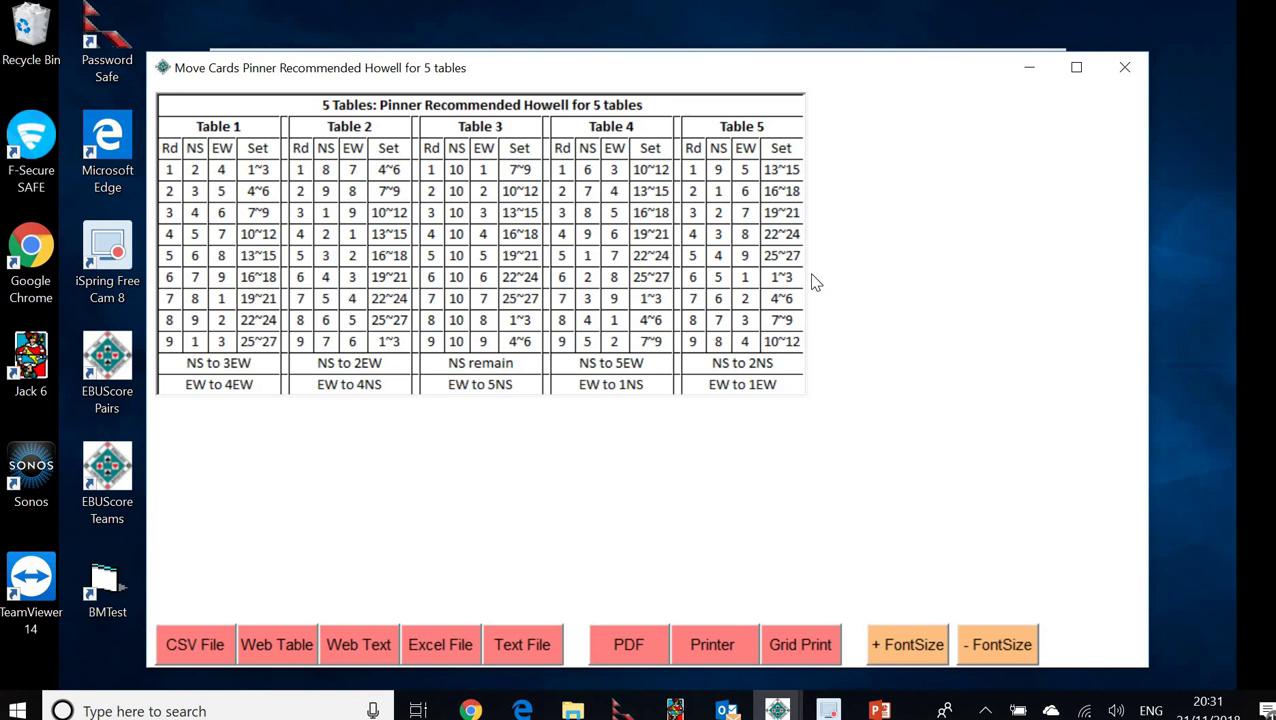
pyautogui.click(1117, 75)
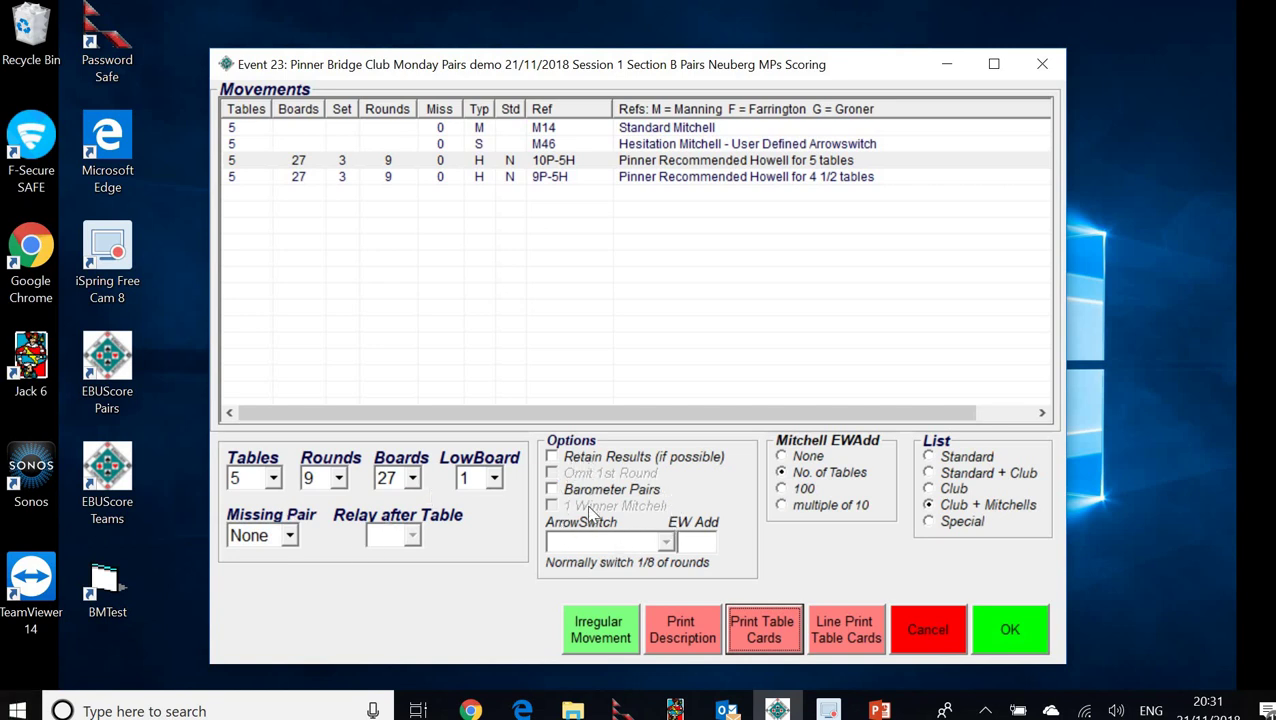
# Accept and confirm section B's 5-table, 27-board Howell movement.
pyautogui.click(1008, 630)
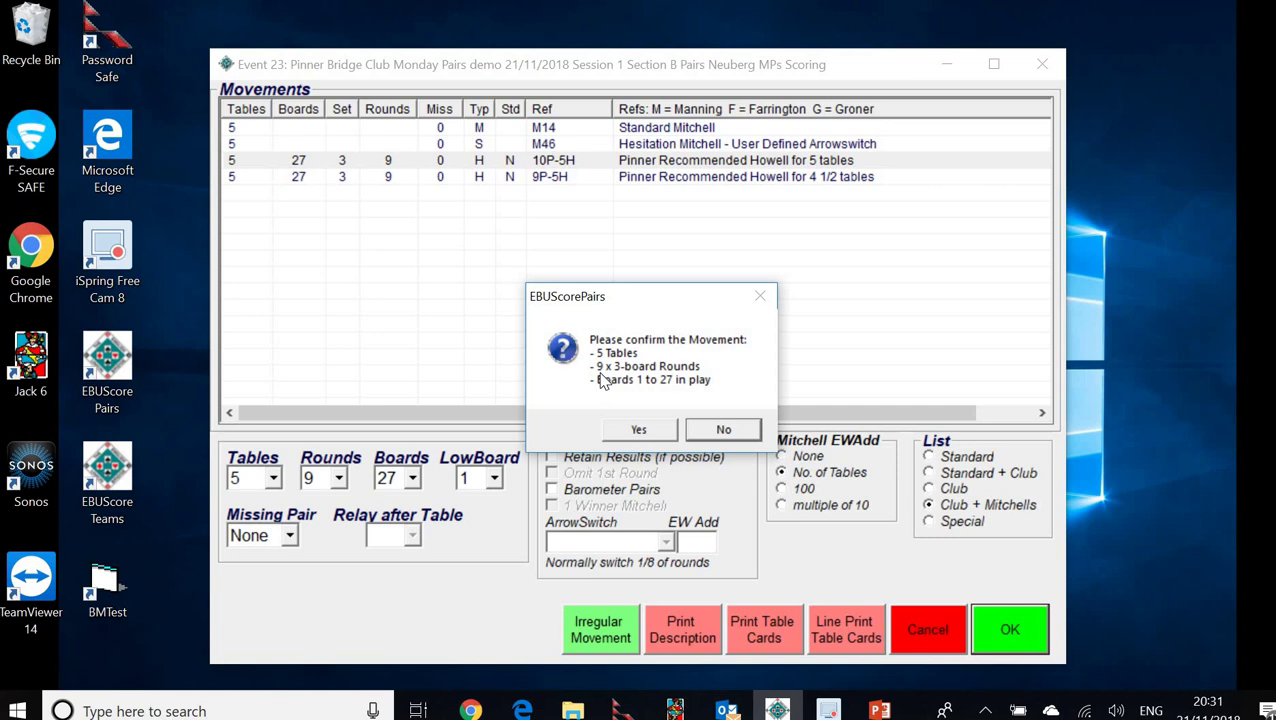
pyautogui.click(638, 430)
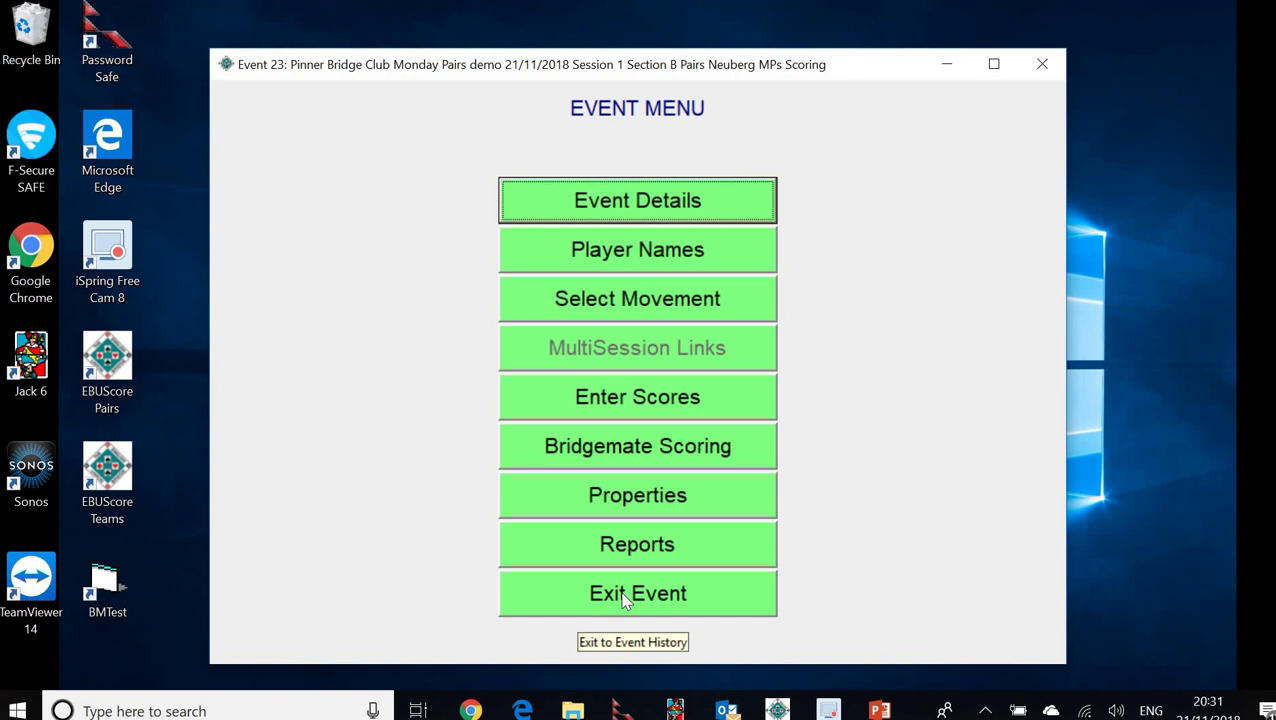
# Select events 22 and 23 in the Event History and merge them into Multi-Event 24.
pyautogui.click(626, 595)
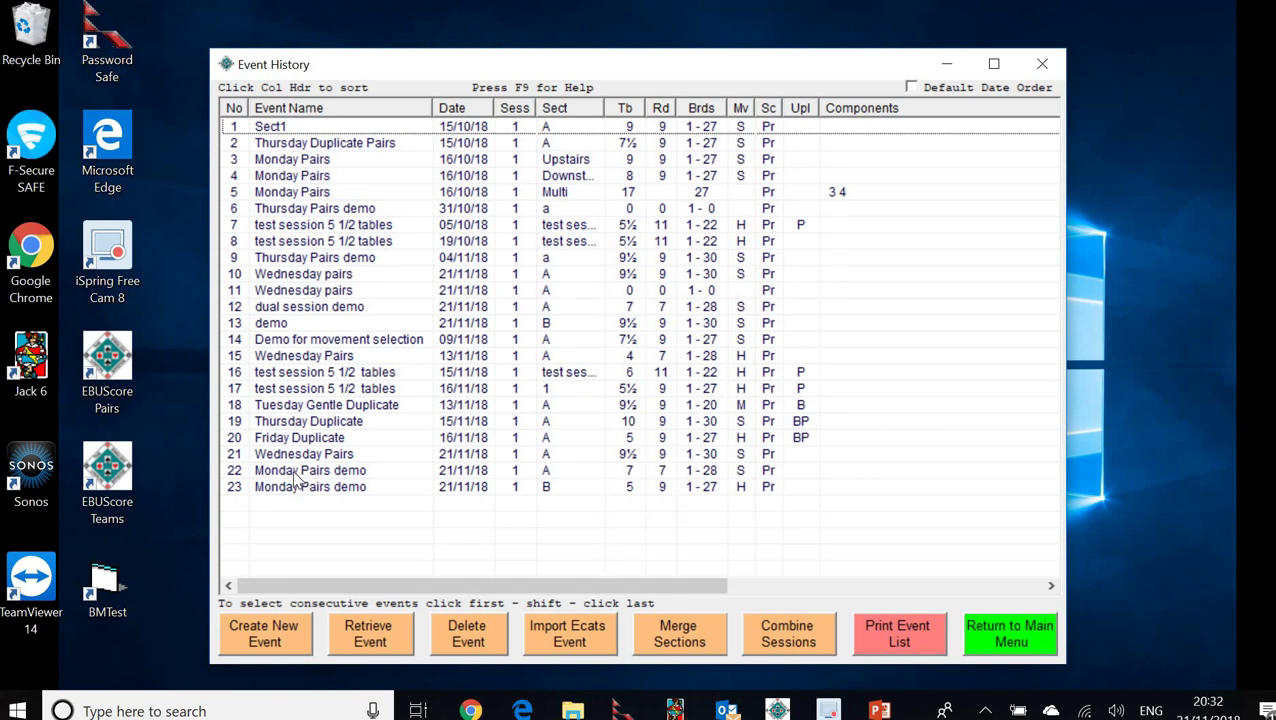
pyautogui.click(294, 472)
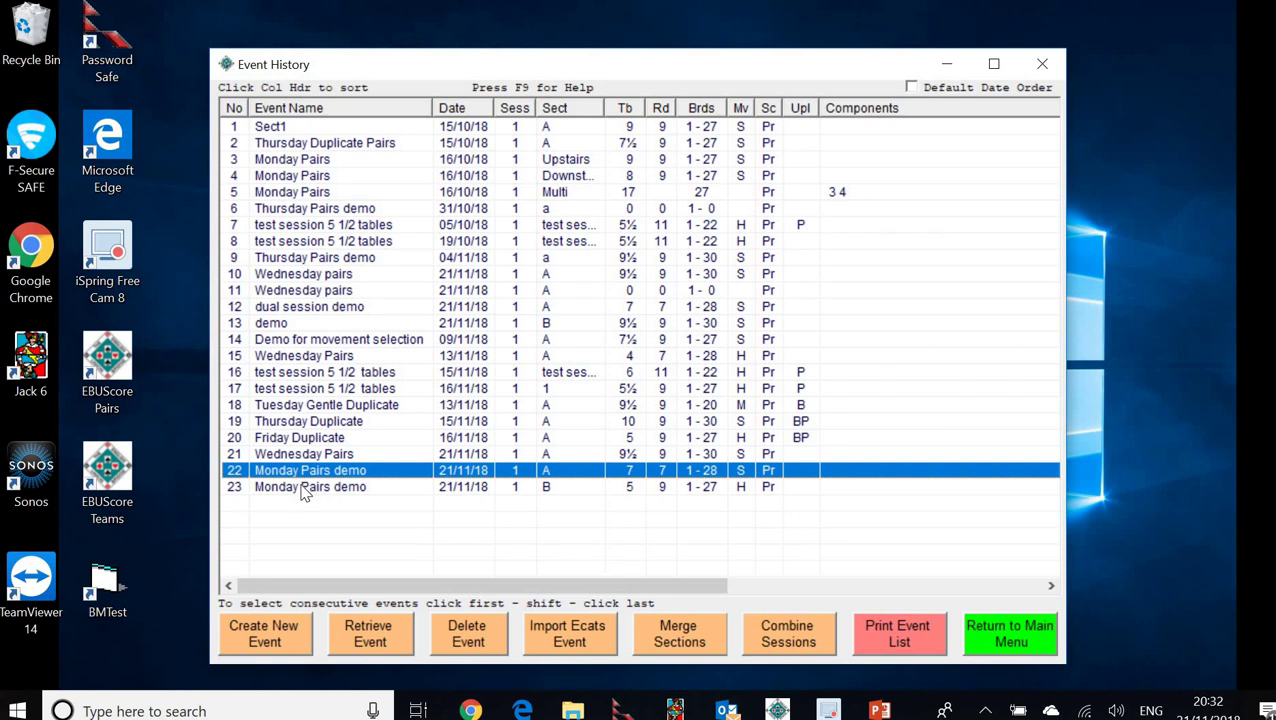
pyautogui.keyDown('shift'); pyautogui.click(305, 488); pyautogui.keyUp('shift')
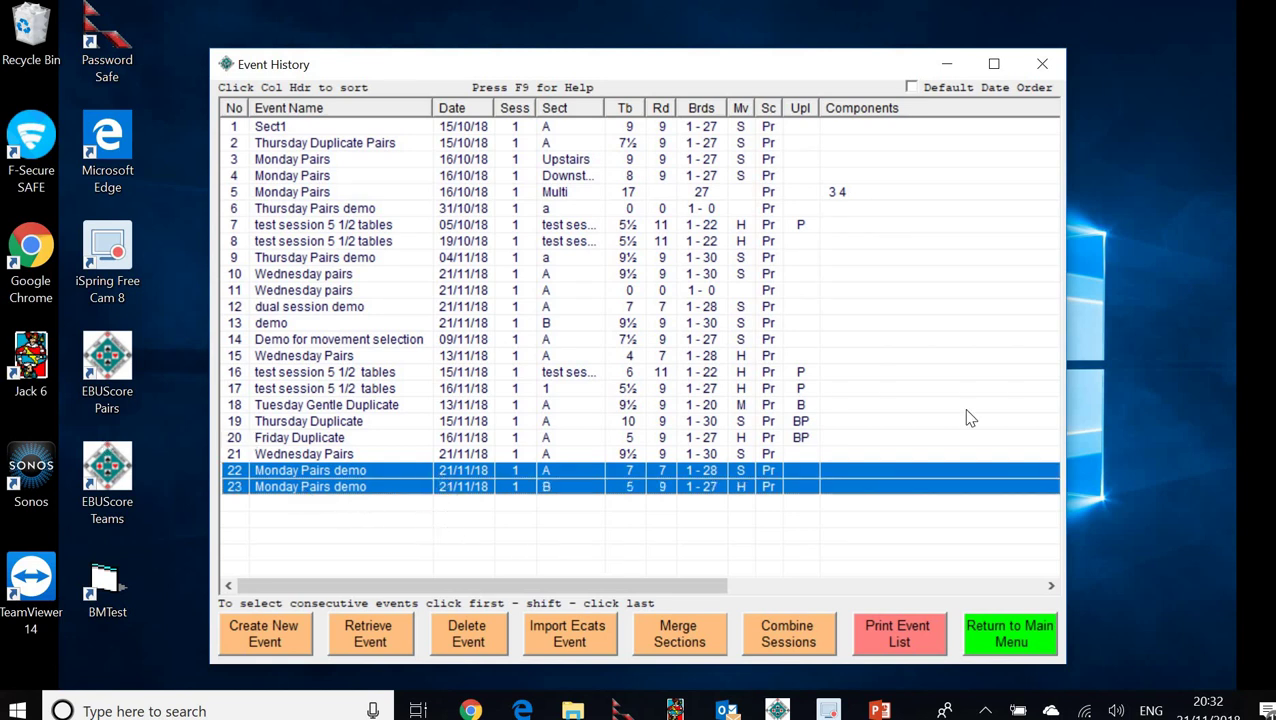
pyautogui.click(686, 648)
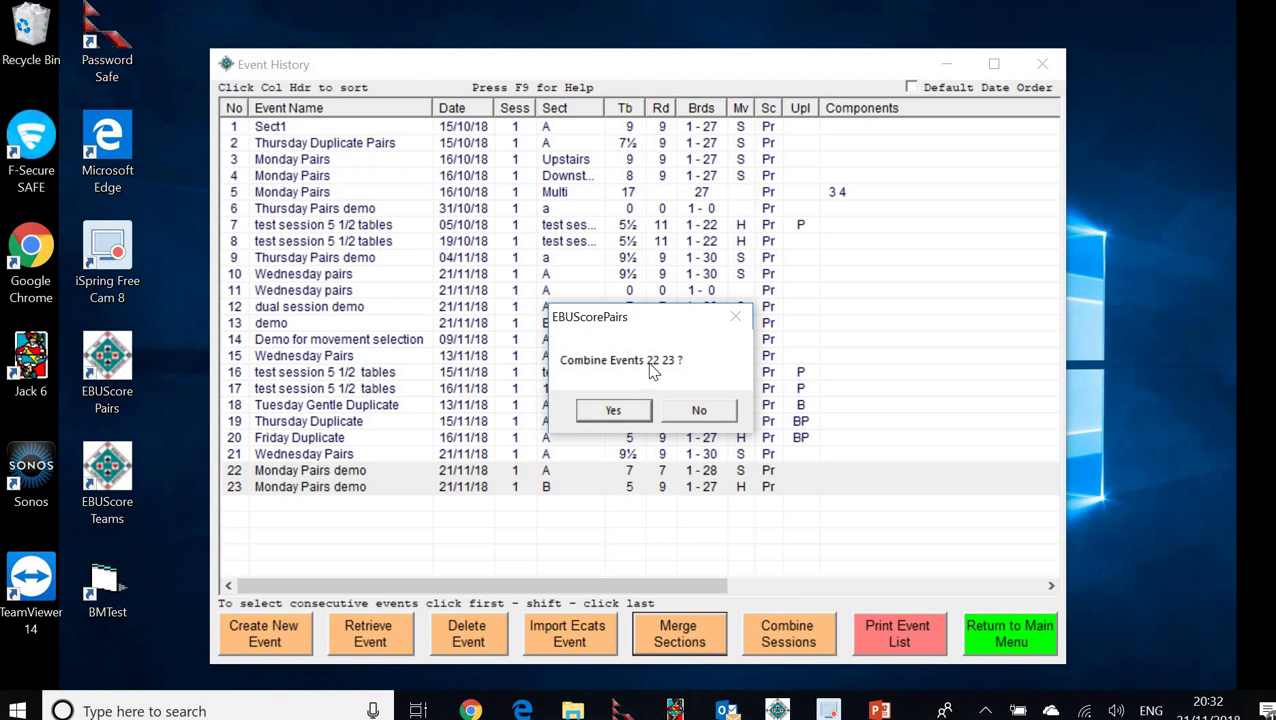
pyautogui.click(613, 412)
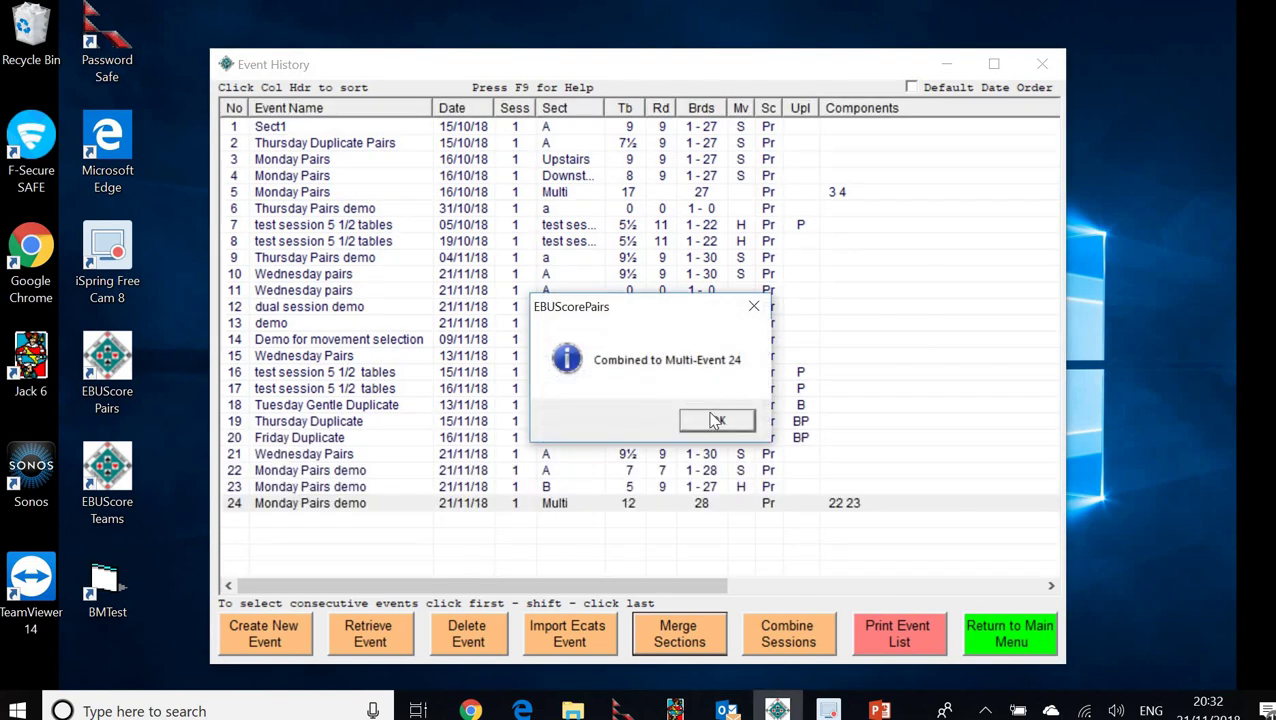
pyautogui.click(716, 421)
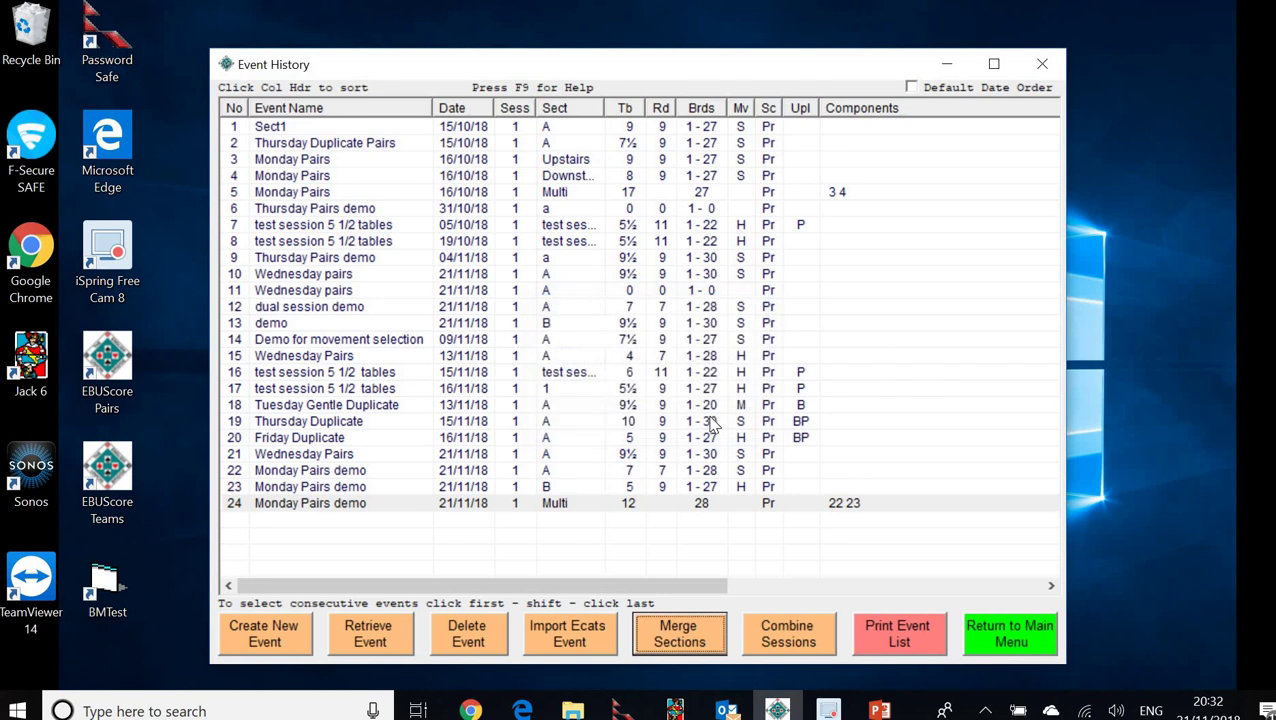
# Open Multi-Event 24 and go to the session deals list in its Event Details.
pyautogui.click(360, 633)
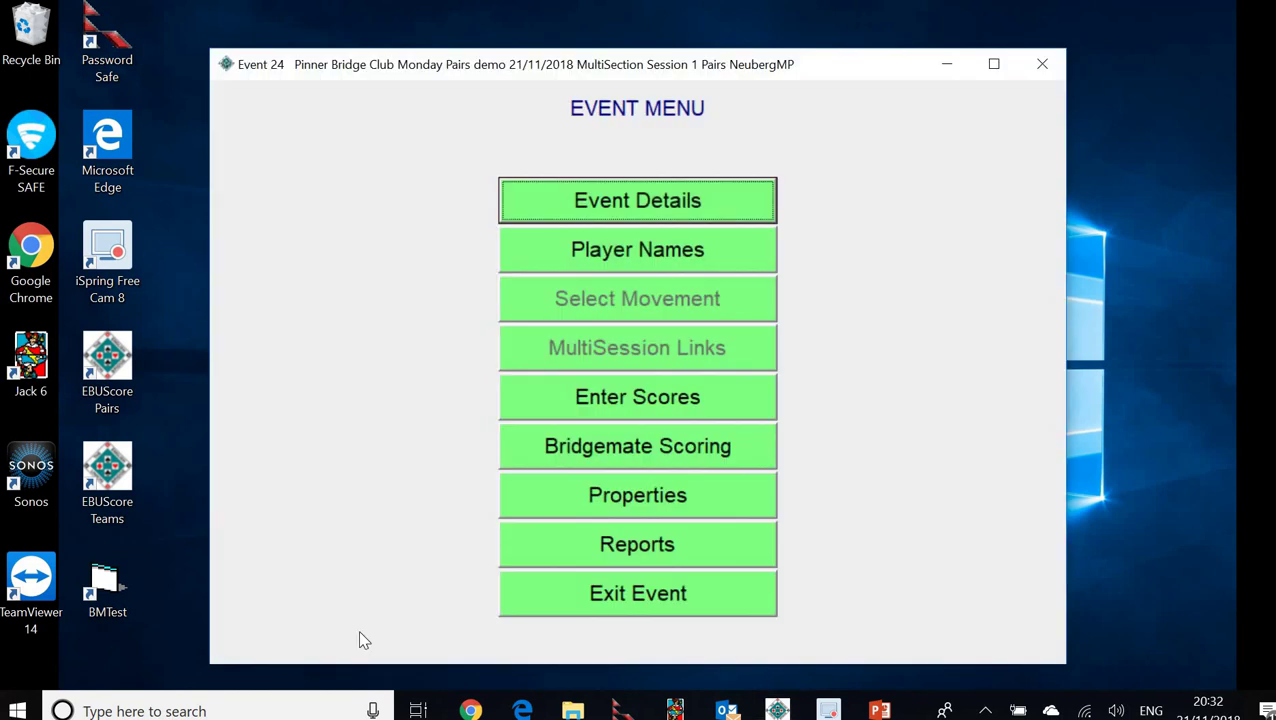
pyautogui.click(652, 207)
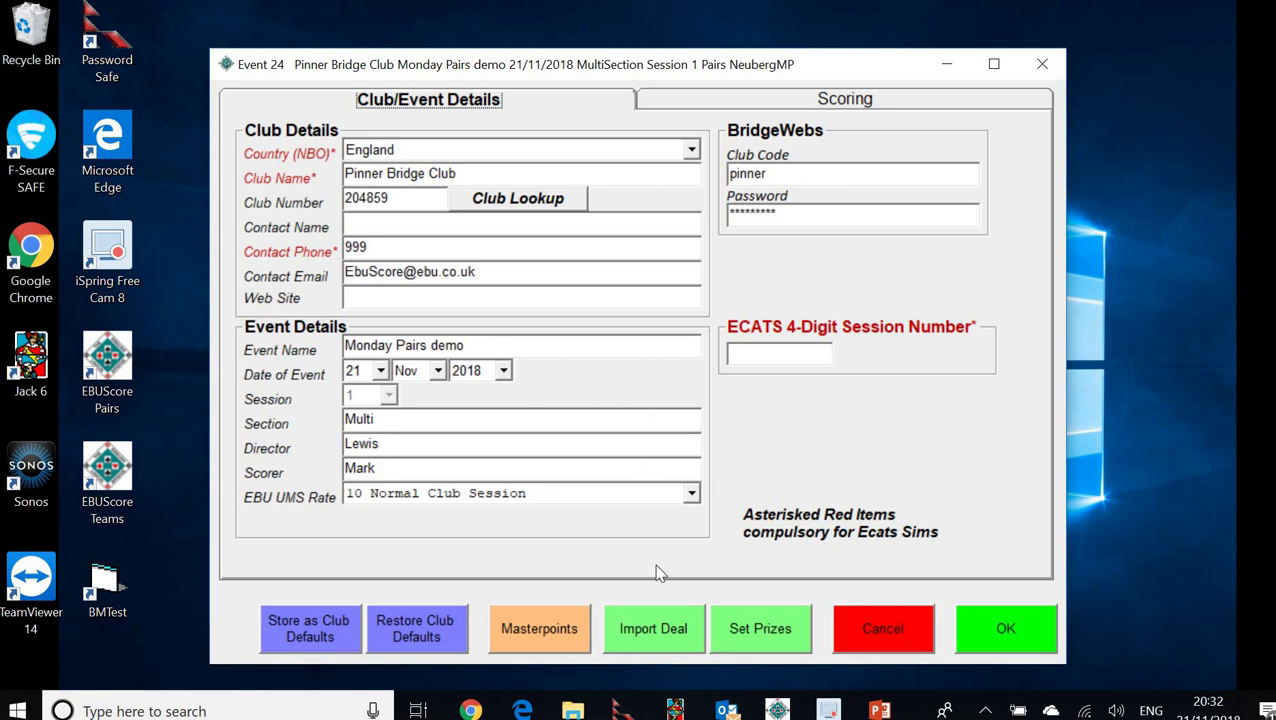
pyautogui.click(659, 625)
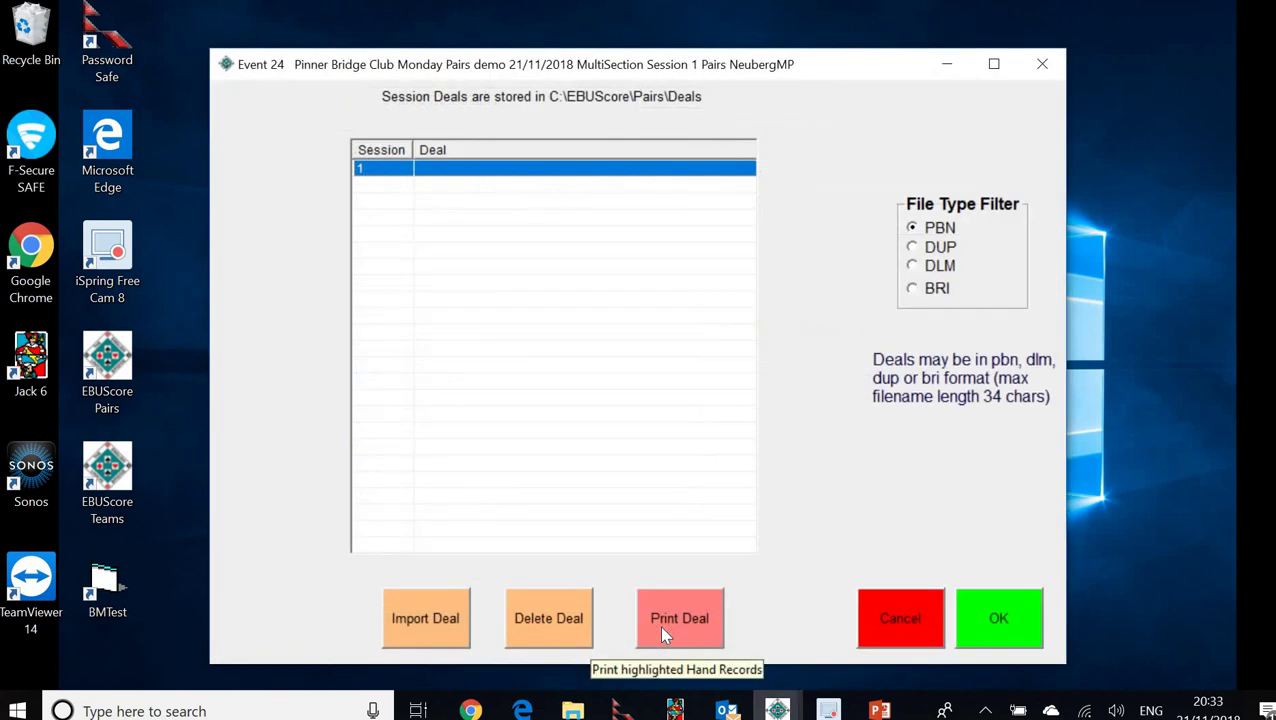
# Import the deal file 18 Nov021 and save the event details.
pyautogui.click(424, 620)
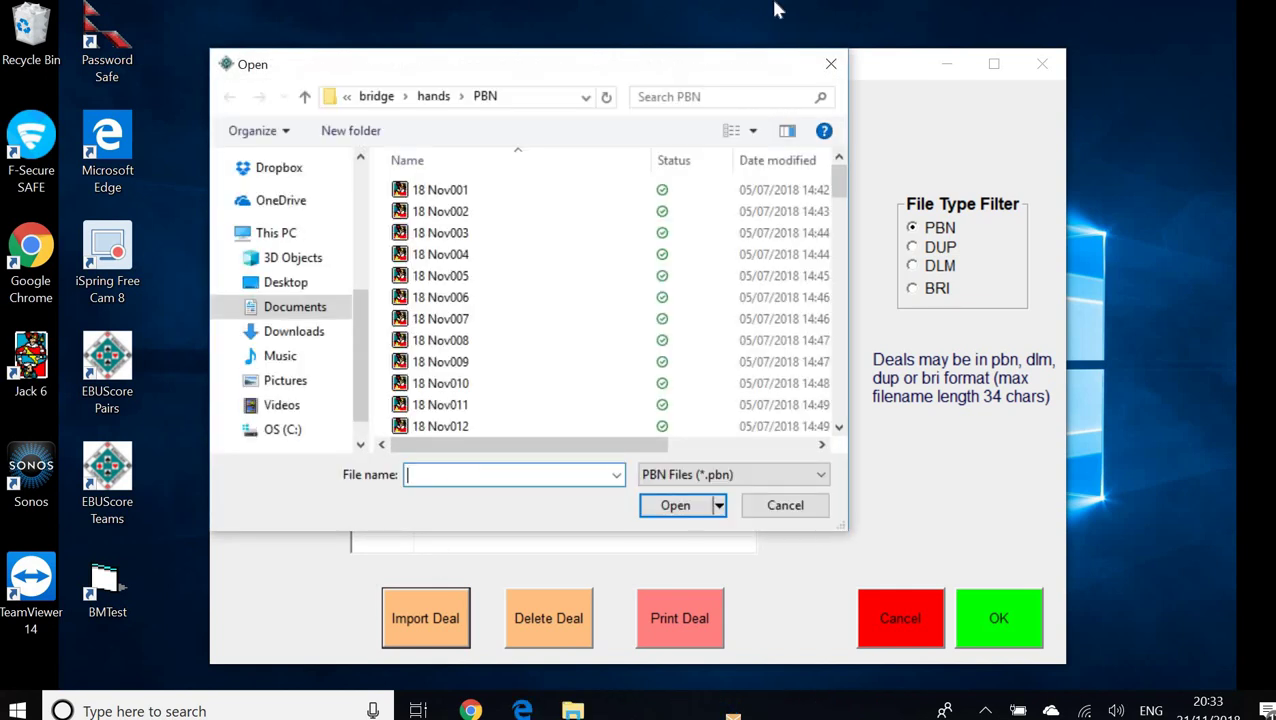
pyautogui.scroll(-4, 592, 333)
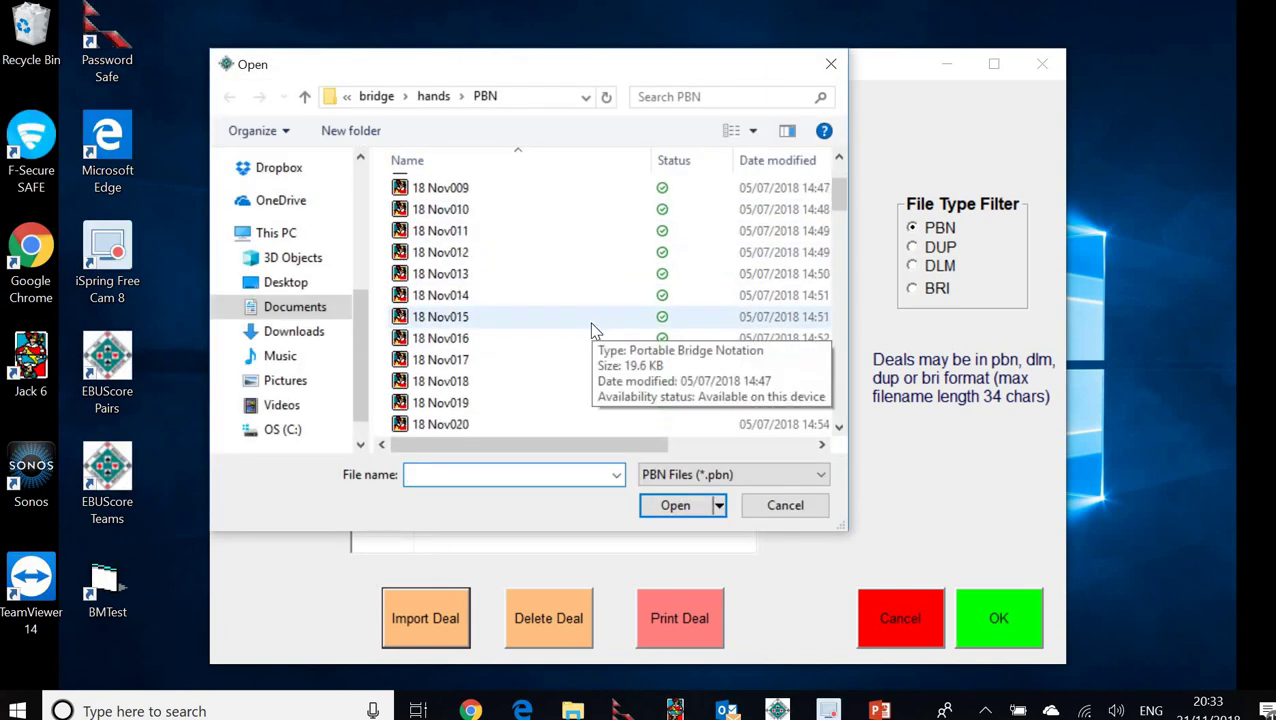
pyautogui.scroll(-1, 592, 333)
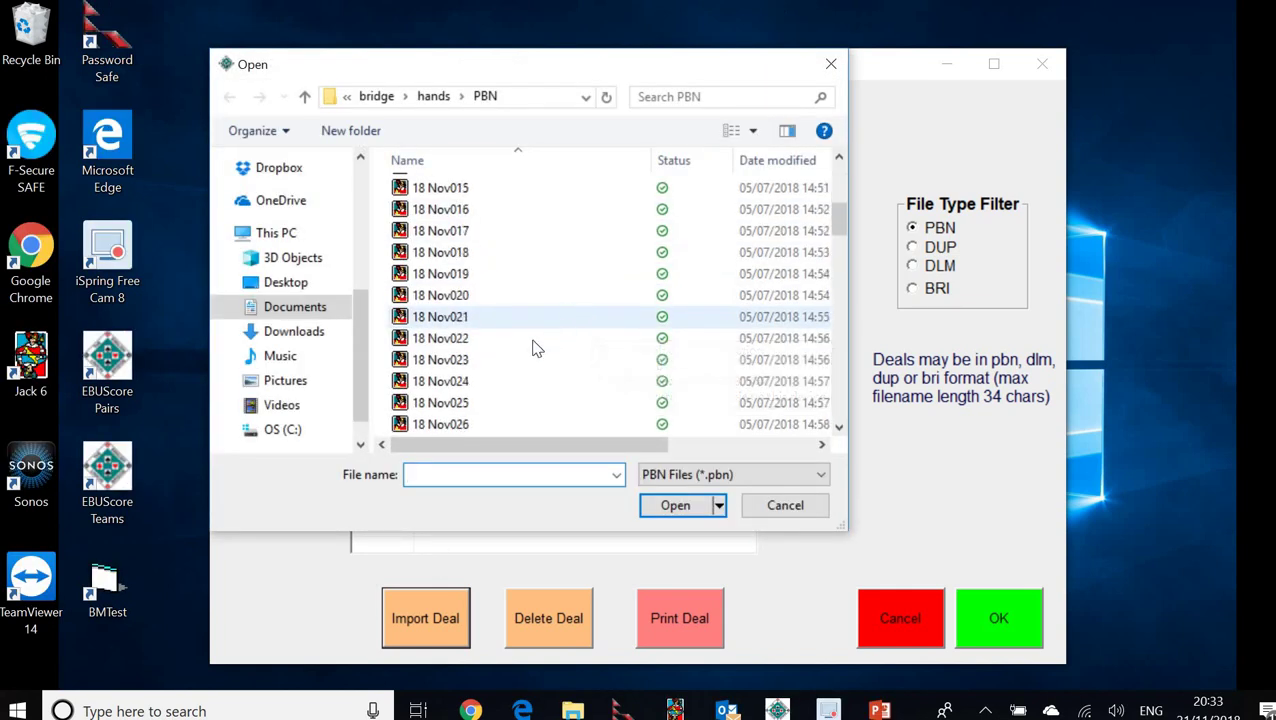
pyautogui.click(430, 320)
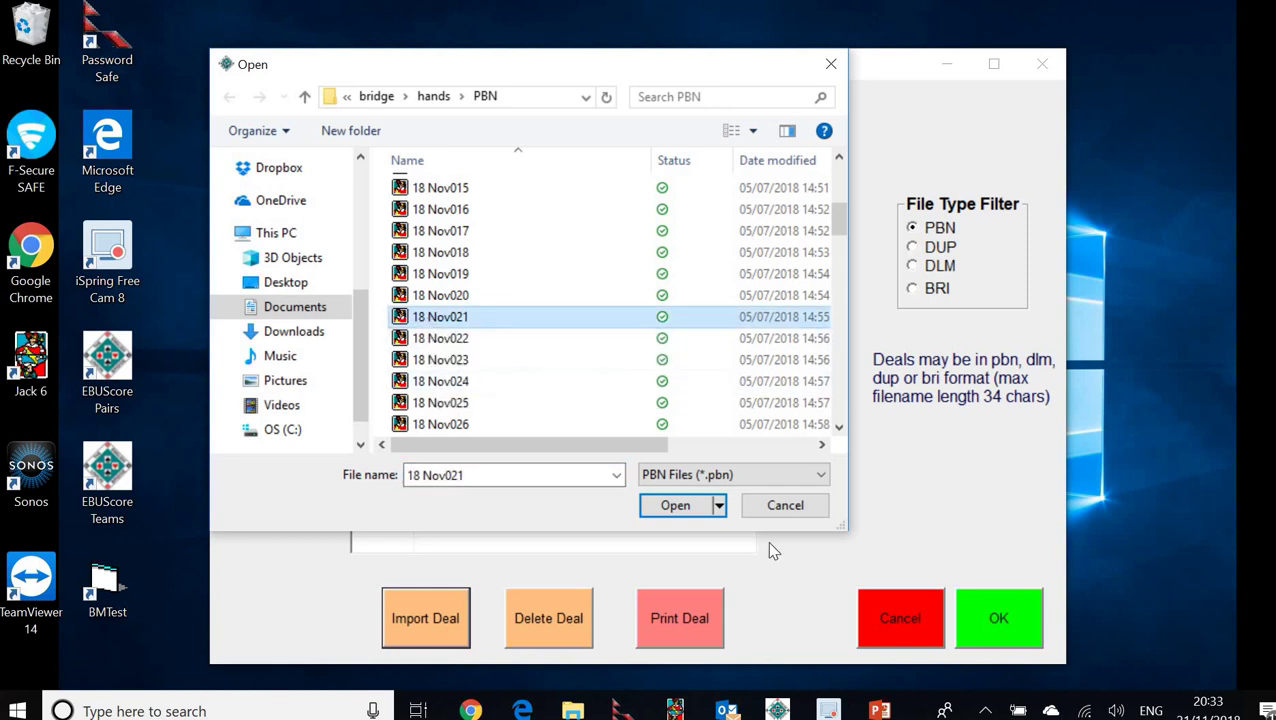
pyautogui.click(676, 507)
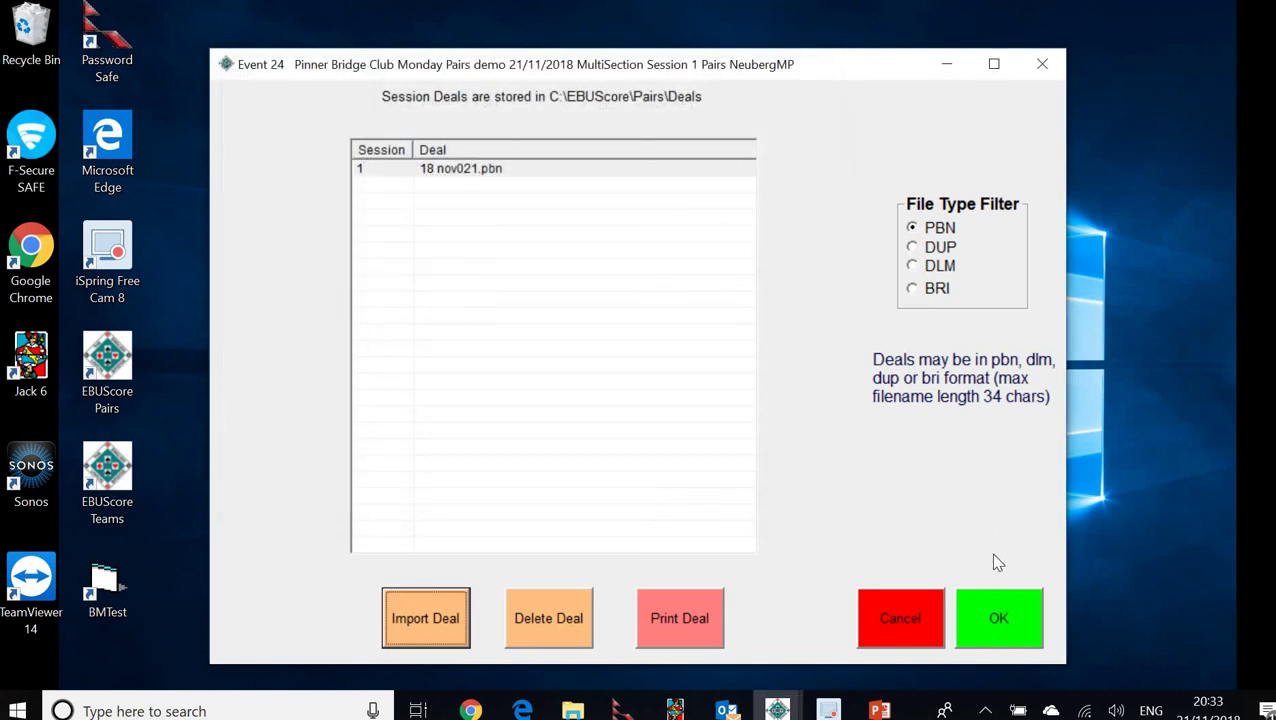
pyautogui.click(1003, 619)
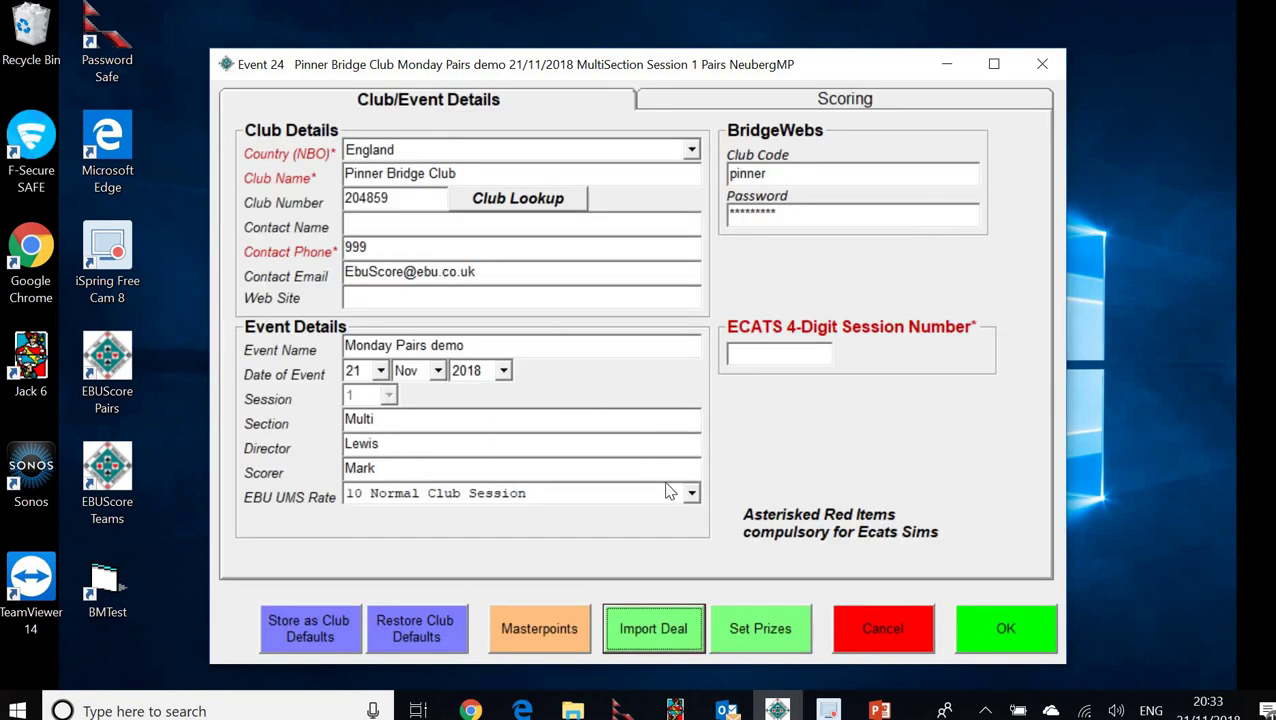
pyautogui.click(1007, 632)
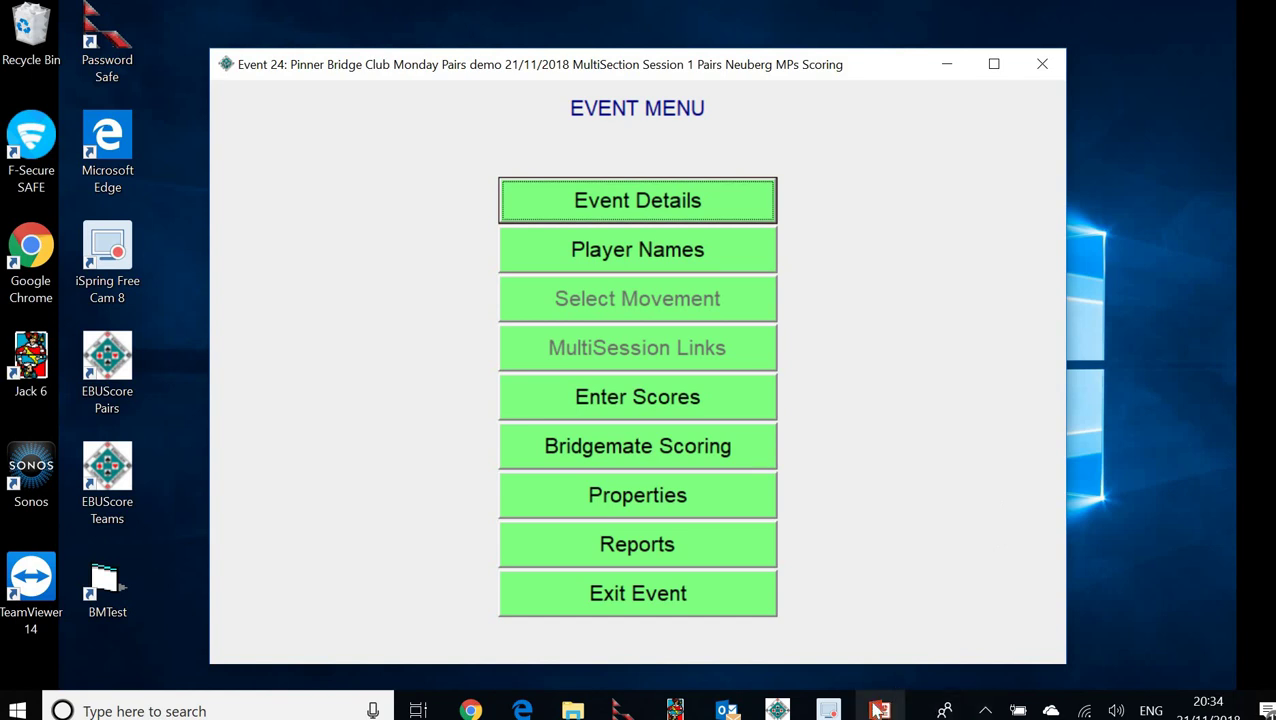
# Bring up PowerPoint, go to the RECAP slide, then minimise it again.
pyautogui.moveTo(879, 710)
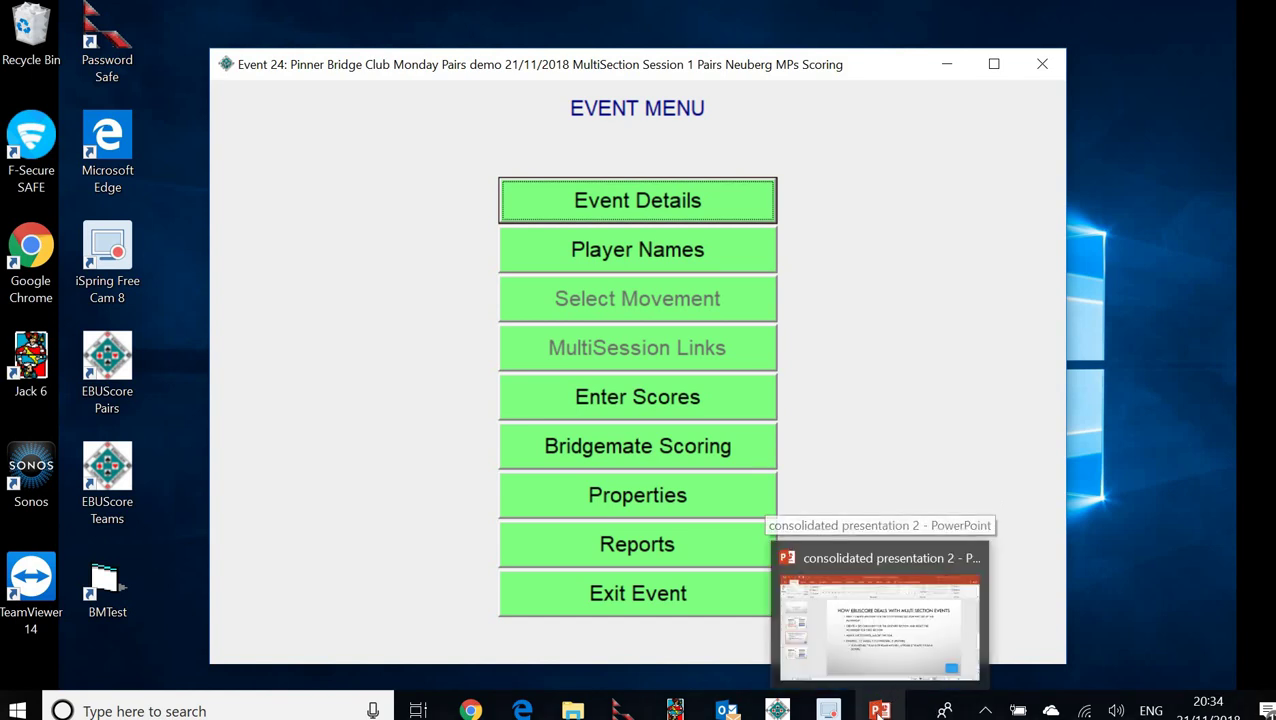
pyautogui.click(883, 683)
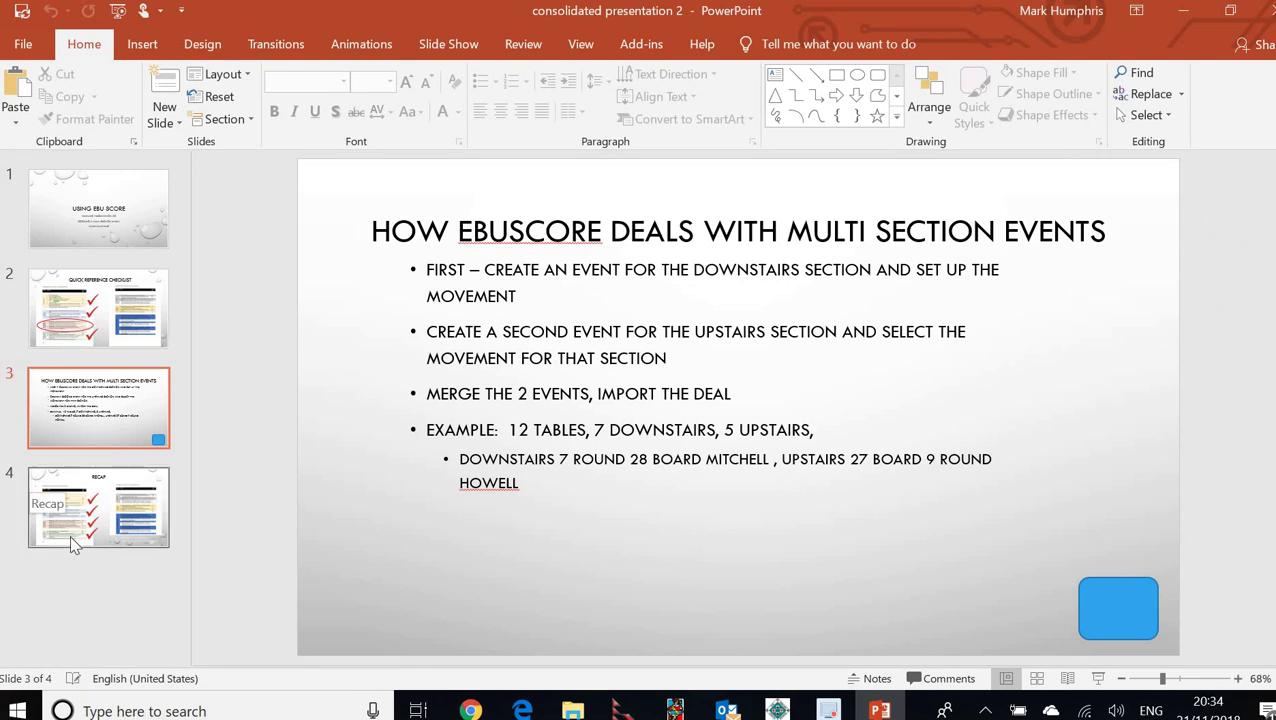
pyautogui.click(78, 525)
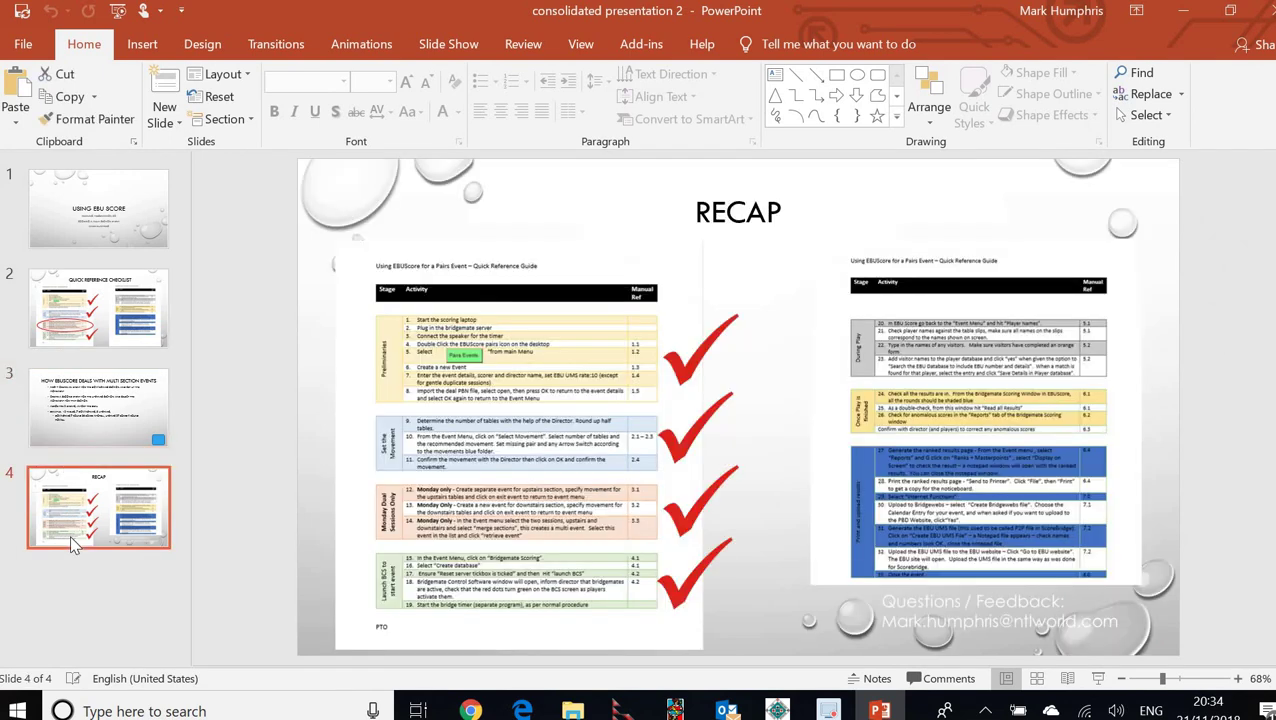
pyautogui.click(1183, 18)
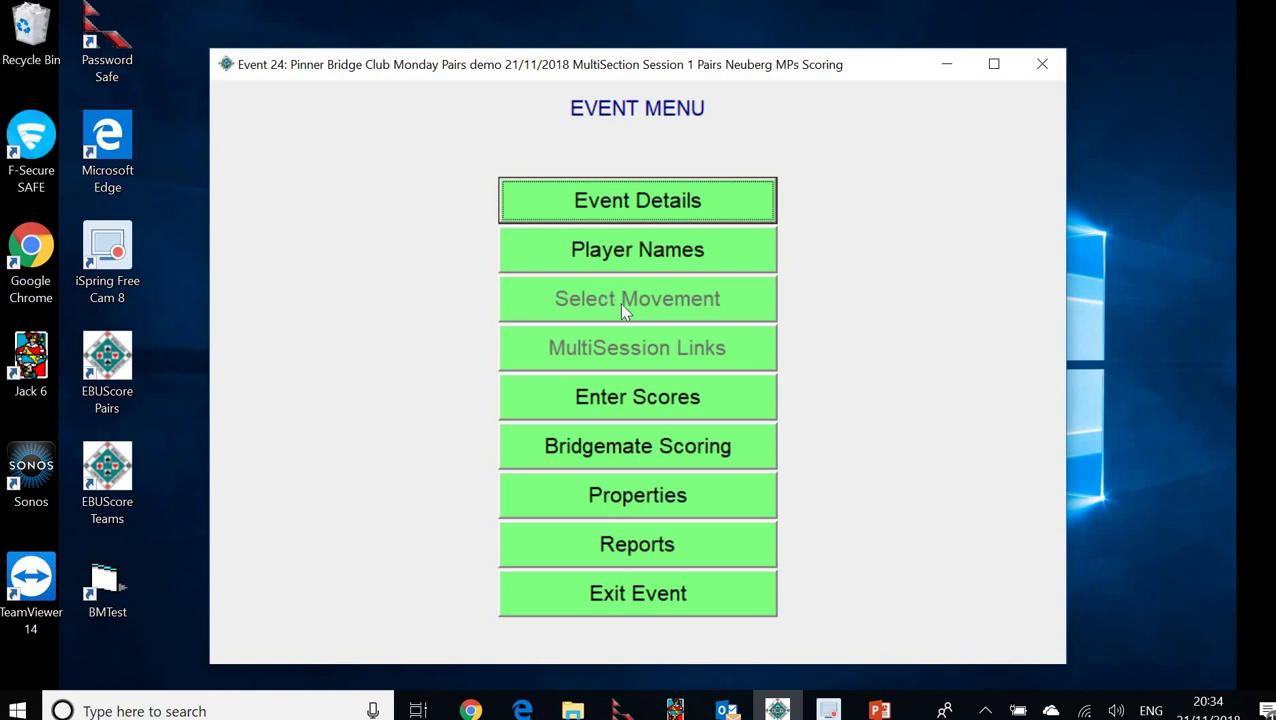
# Create event 24's Bridgemate scoring database and launch BCS with Reset Server ticked.
pyautogui.click(623, 455)
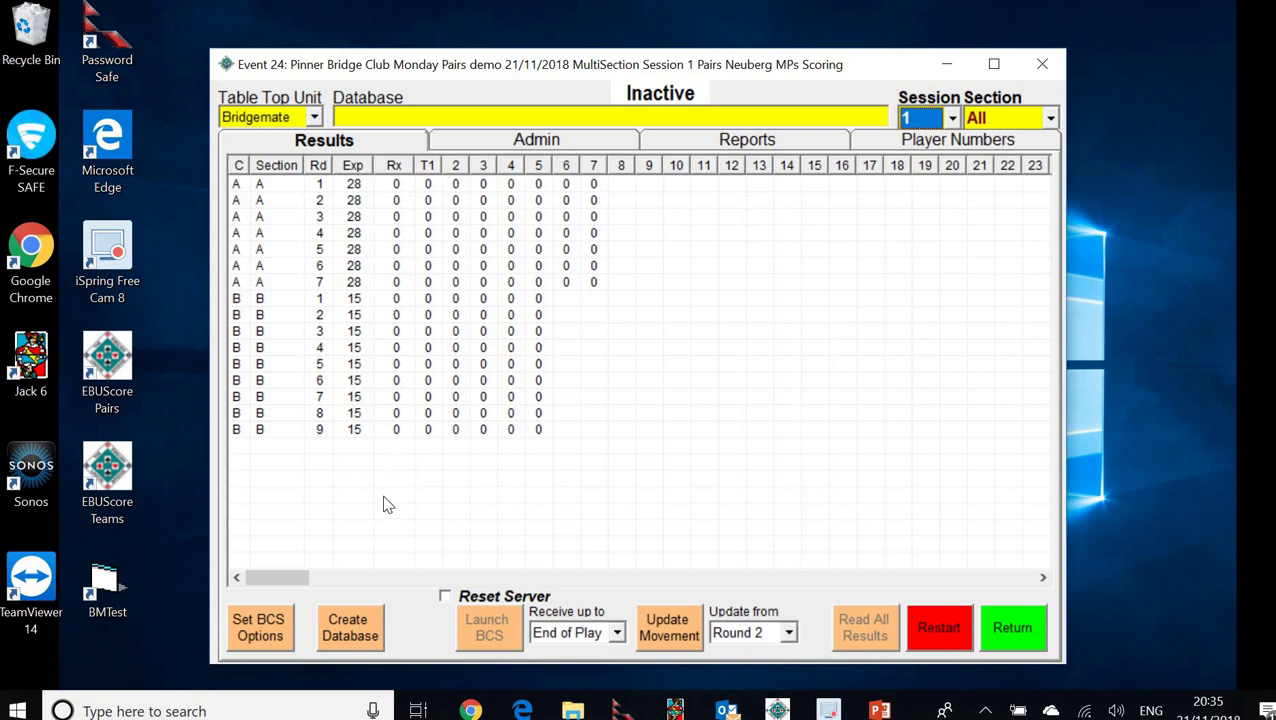
pyautogui.click(352, 638)
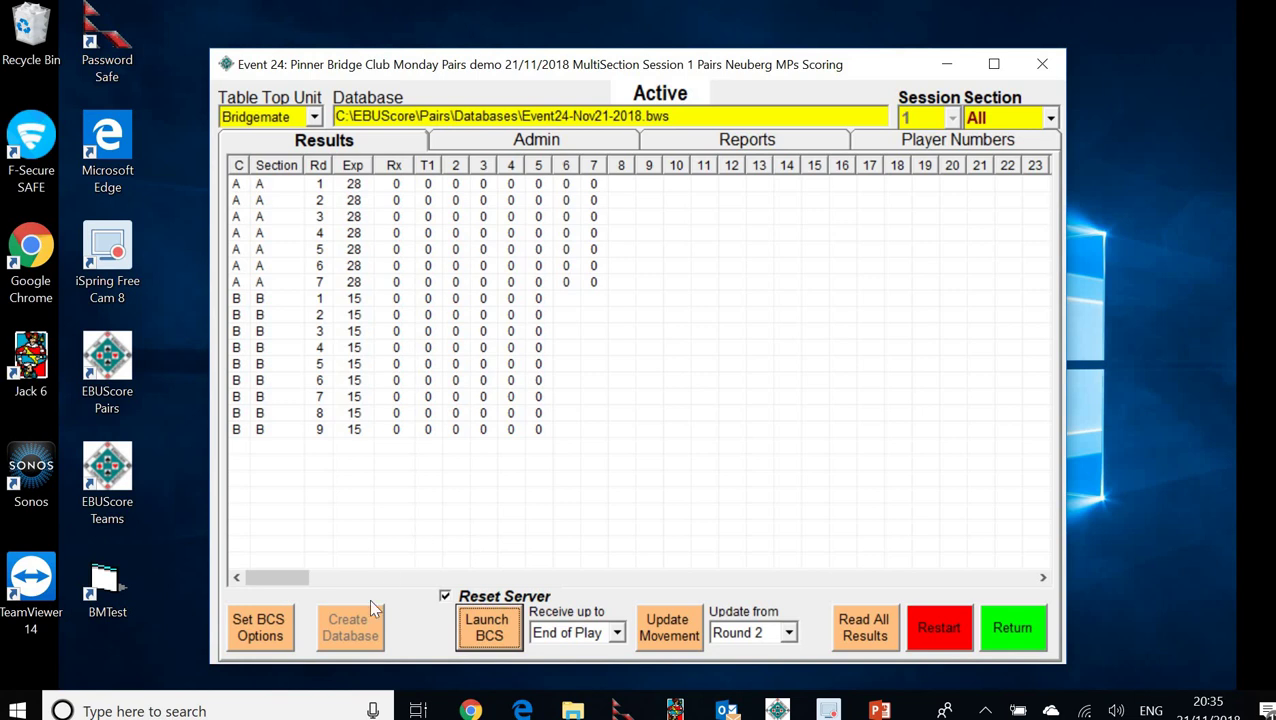
pyautogui.click(445, 597)
pyautogui.click(485, 627)
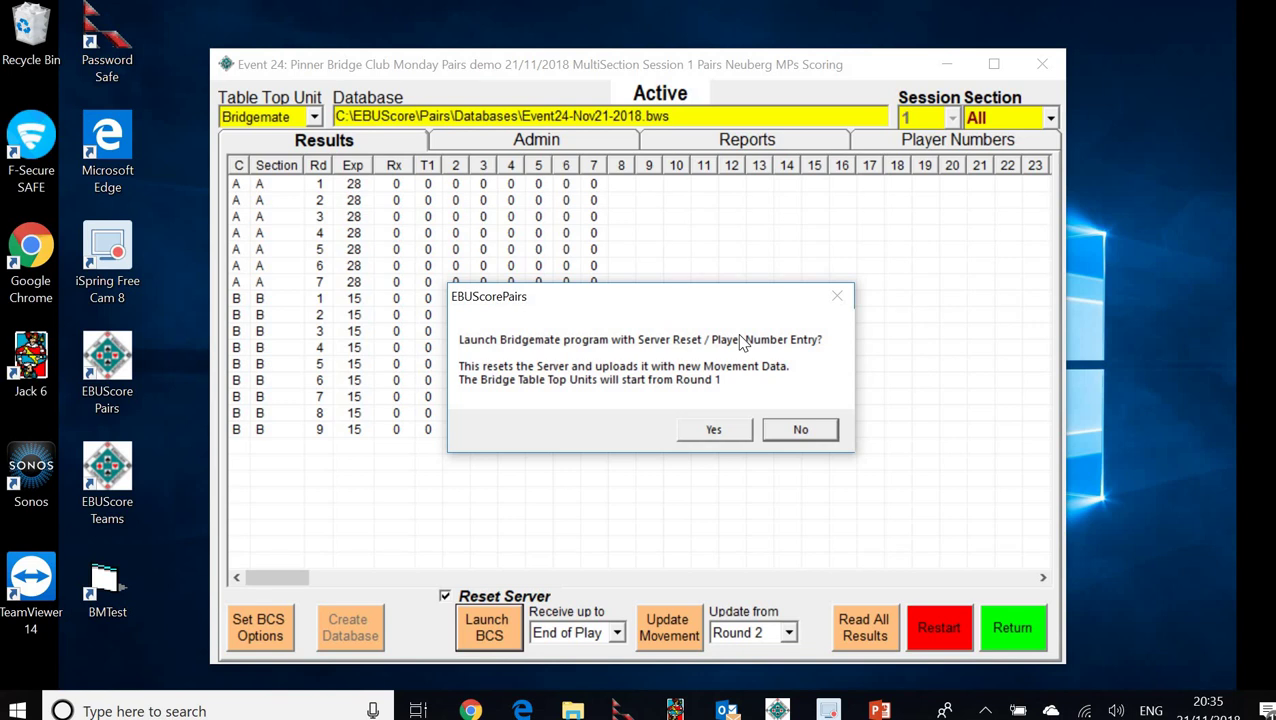
# Confirm launching the Bridgemate control software with a server reset.
pyautogui.click(714, 432)
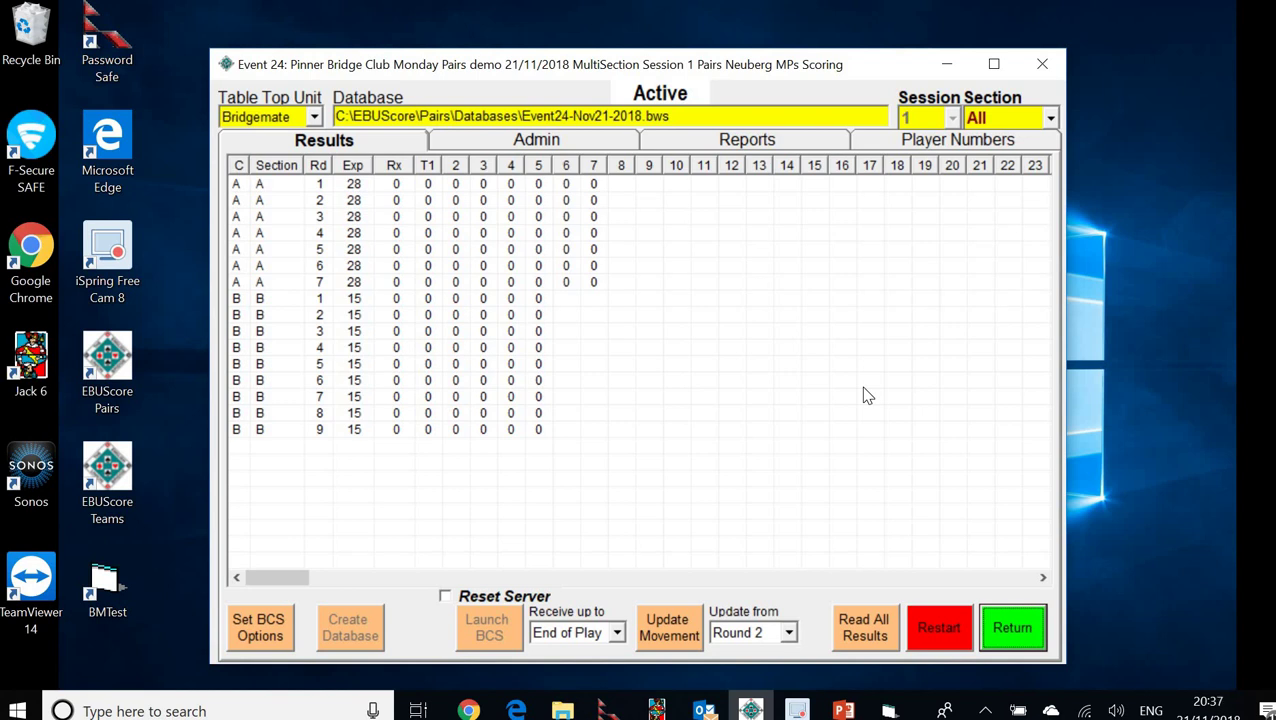
pyautogui.click(845, 710)
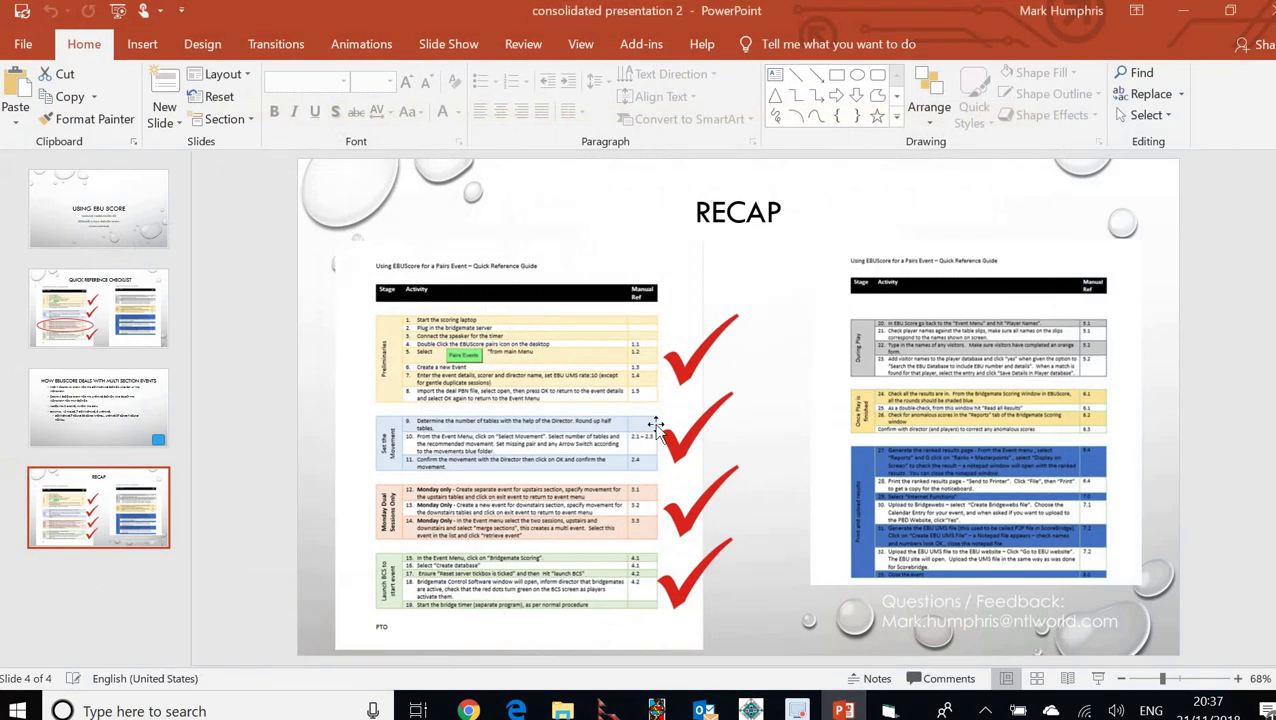